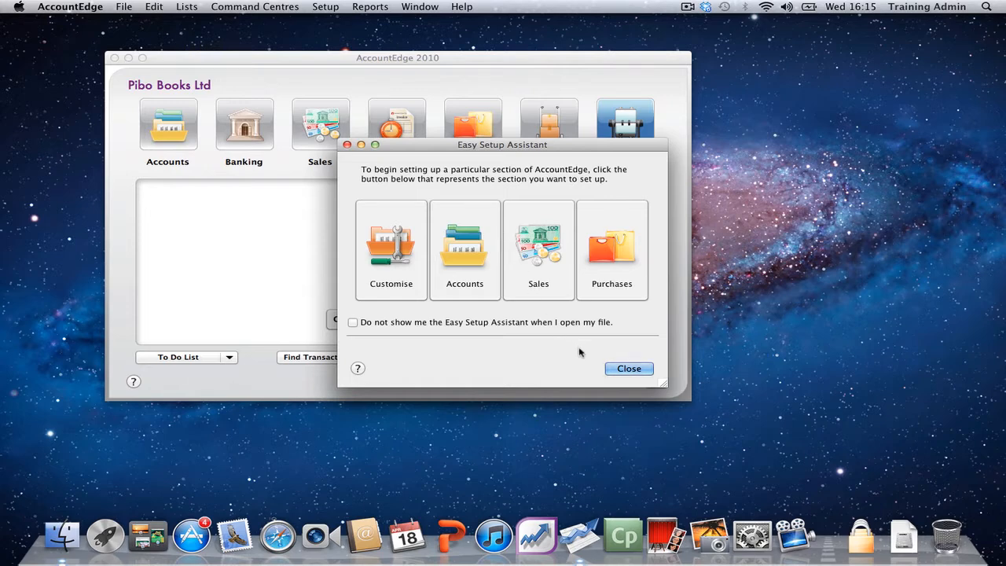
# Step: Reopen the Easy Setup Assistant, start its Customise section and accept the preselected data entry preferences
pyautogui.click(625, 370)
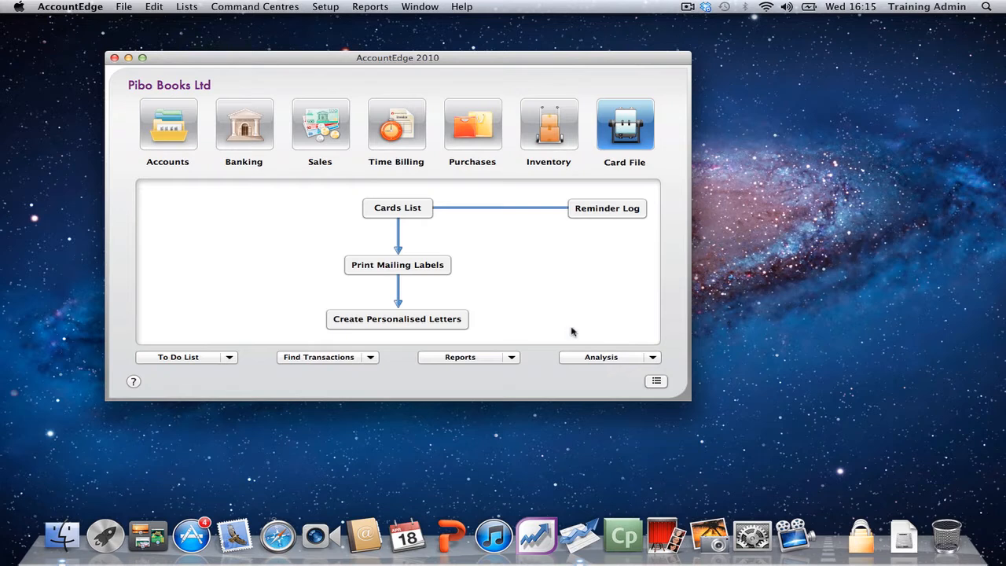
pyautogui.click(330, 12)
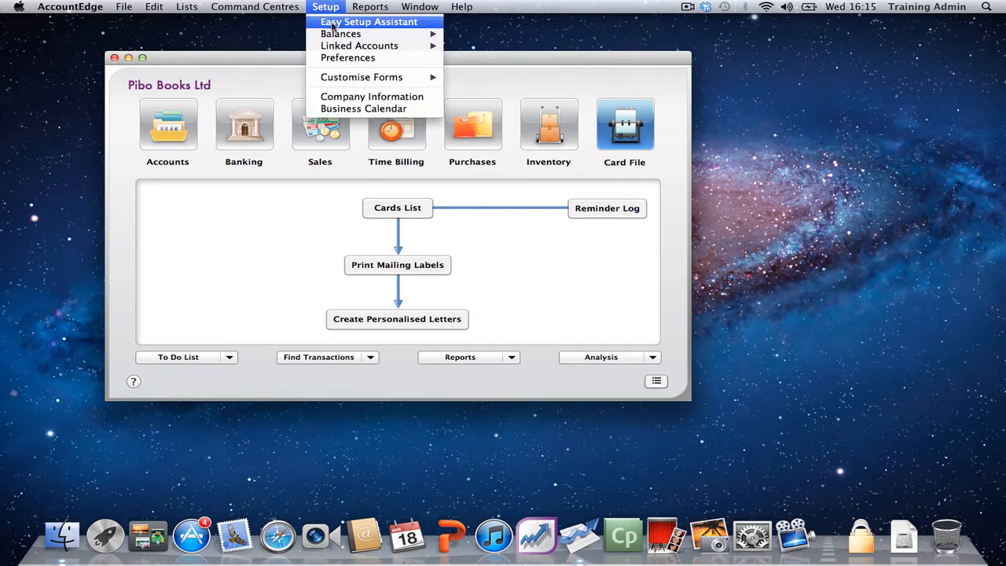
pyautogui.click(332, 26)
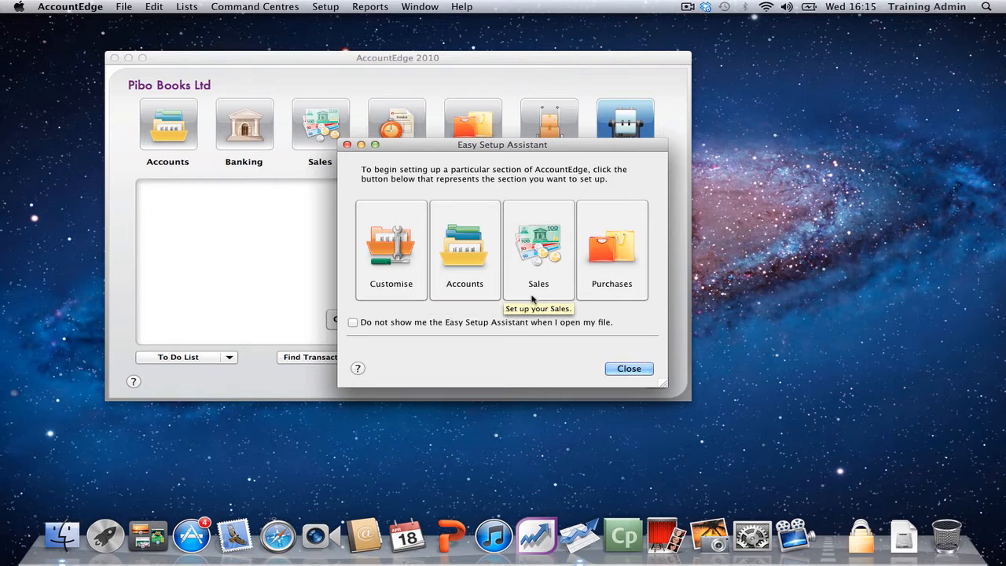
pyautogui.click(386, 297)
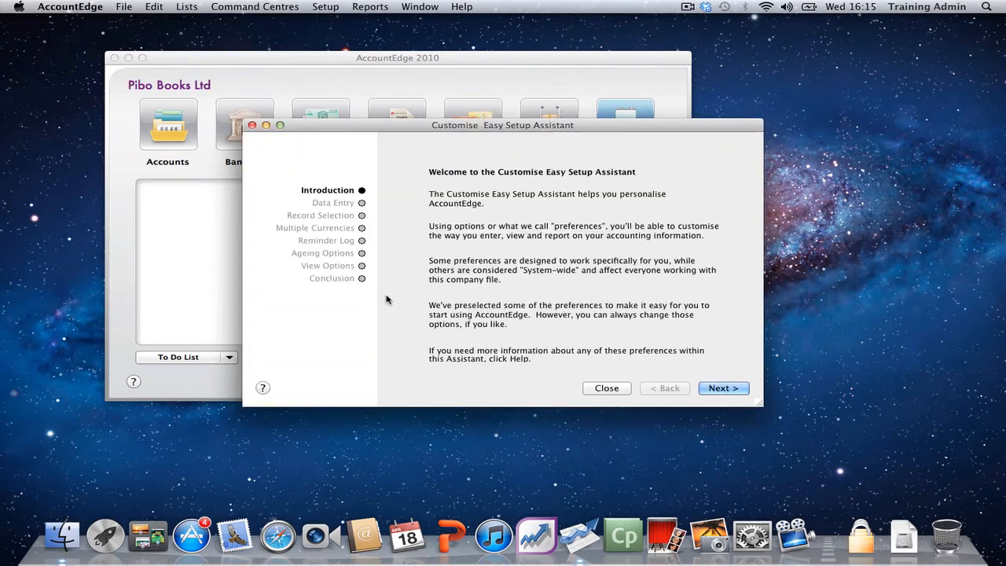
pyautogui.click(720, 390)
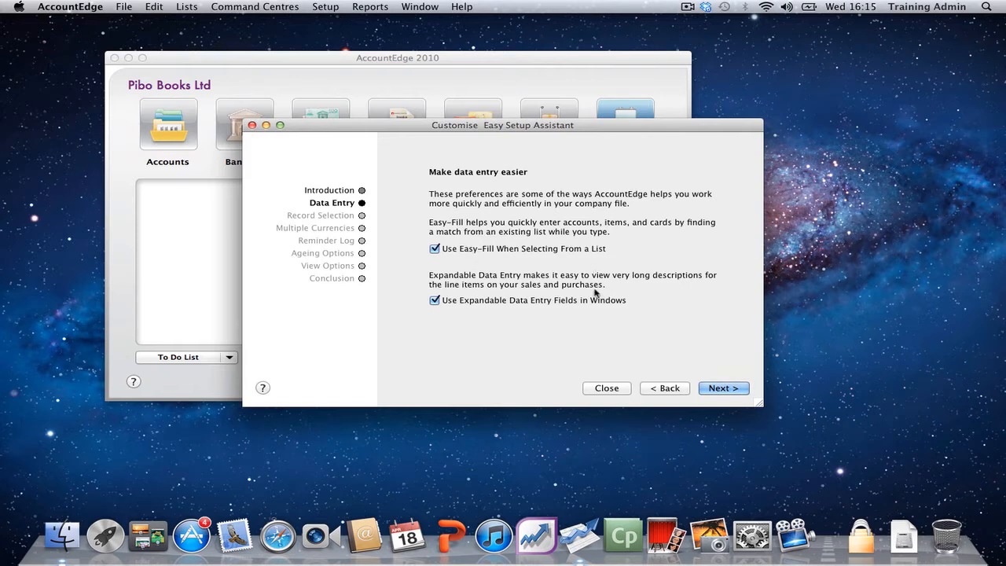
pyautogui.click(717, 390)
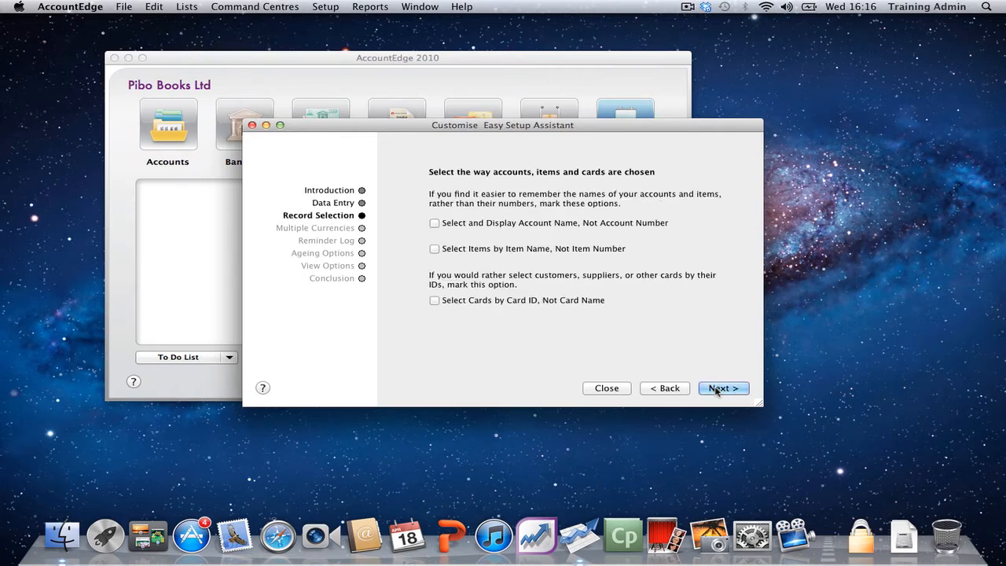
# Step: Try the preferences for displaying accounts by name and selecting items by name, switching them on and off again
pyautogui.click(445, 224)
pyautogui.click(446, 227)
pyautogui.click(447, 227)
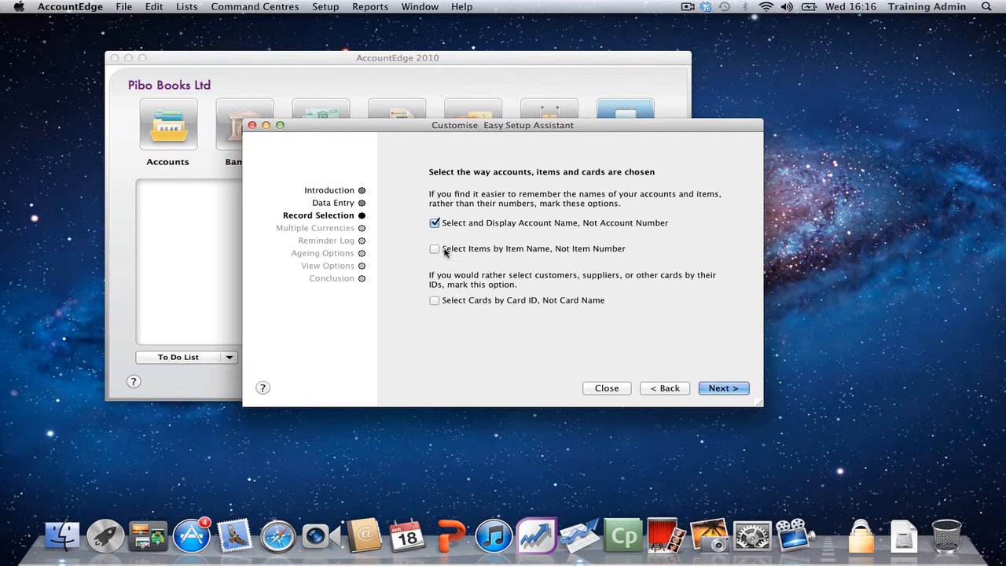
pyautogui.click(437, 223)
pyautogui.click(446, 252)
pyautogui.click(445, 252)
# Step: Enable the system-wide preference for dealing in multiple currencies and prepare the data file for it
pyautogui.click(718, 388)
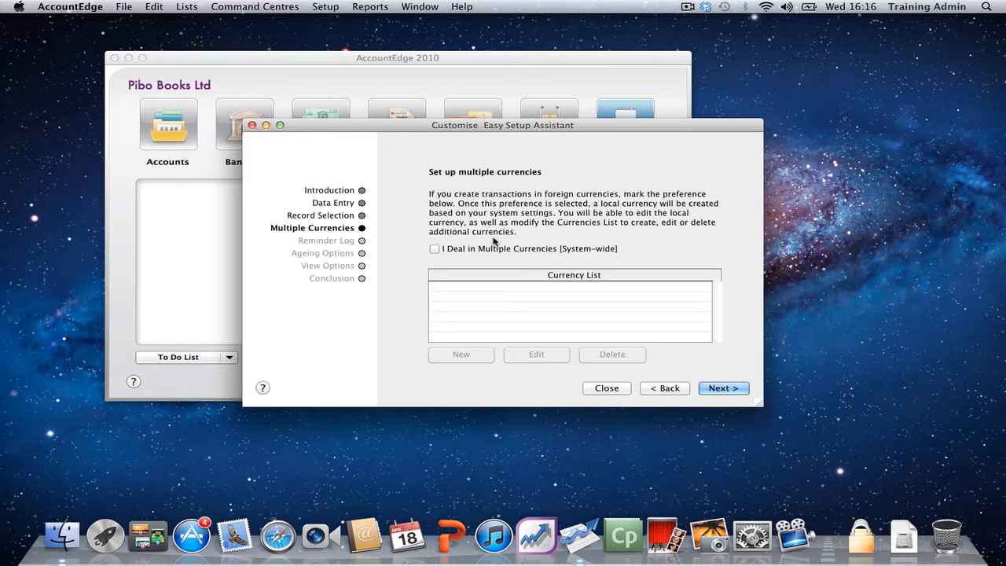
pyautogui.click(434, 249)
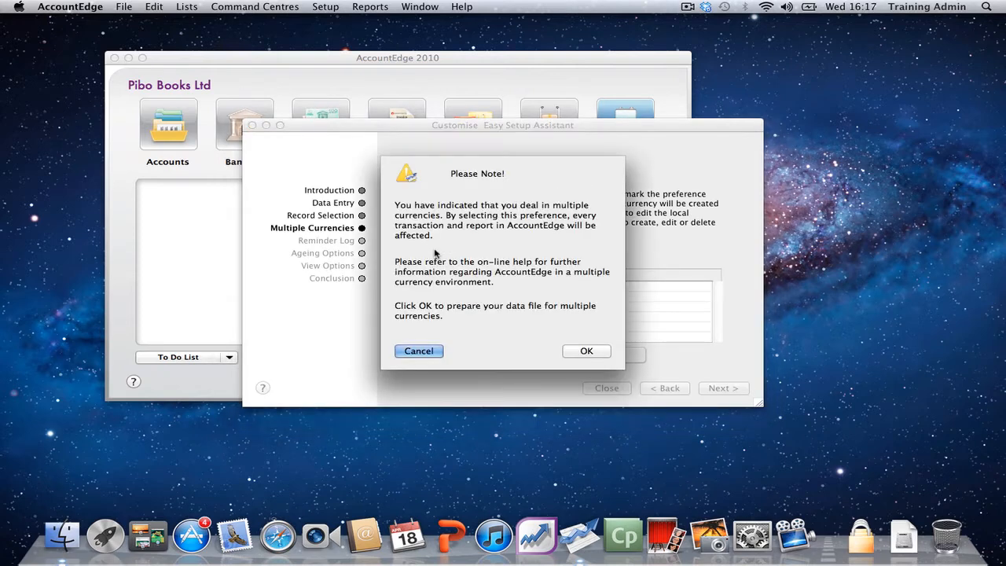
pyautogui.click(585, 351)
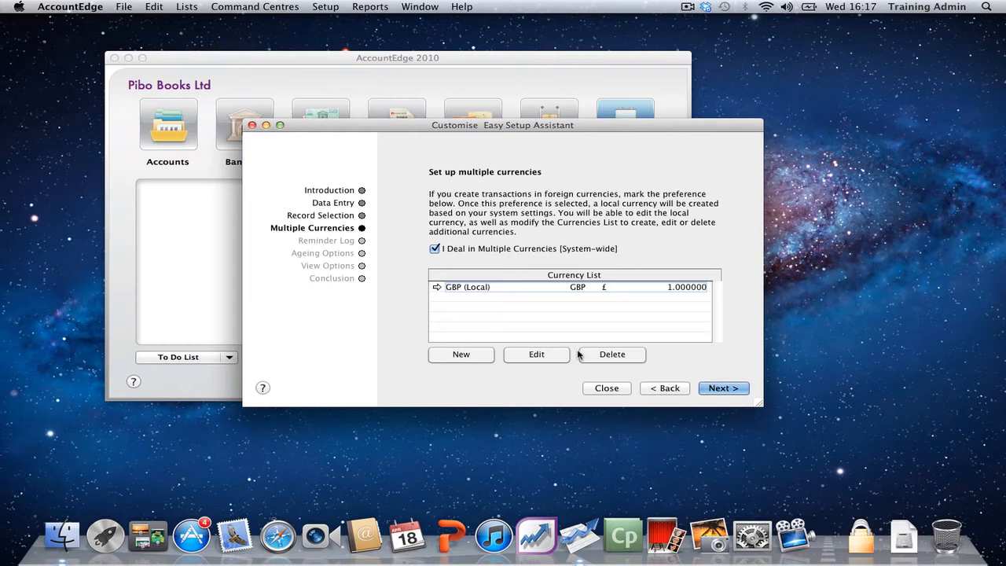
# Step: Change the local currency's code, name and symbol to AED
pyautogui.click(433, 288)
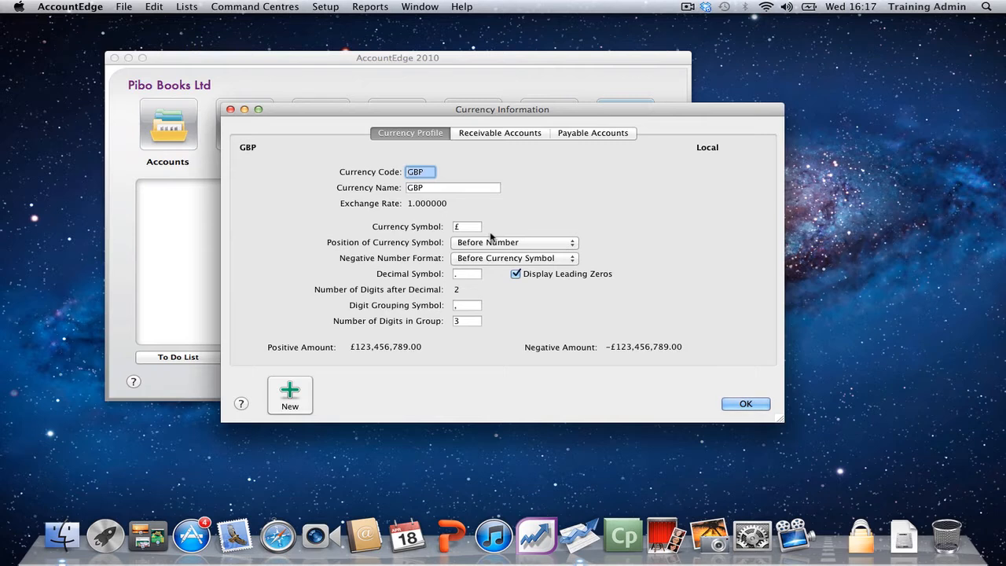
pyautogui.write('AED')
pyautogui.press('Tab')
pyautogui.write('AED')
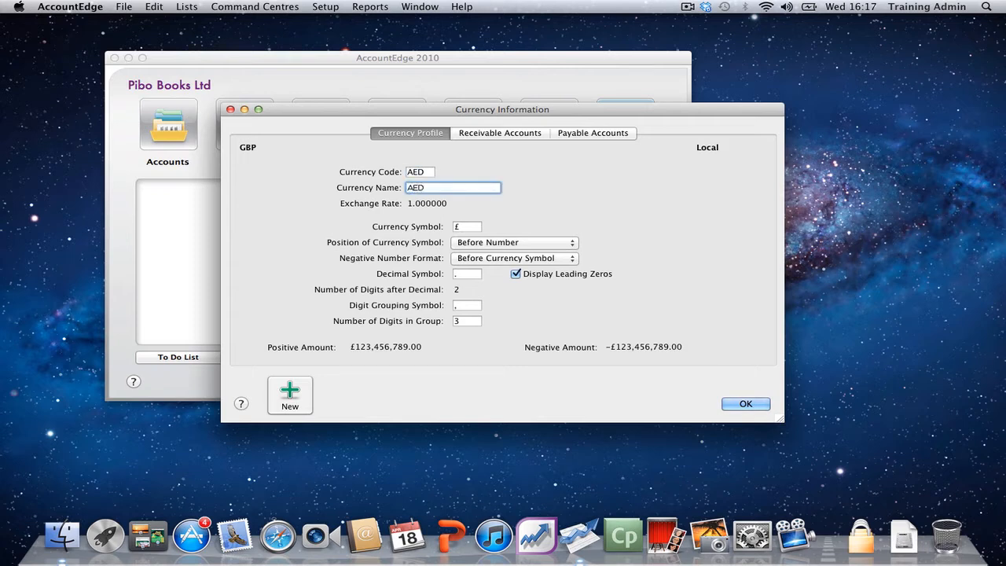
pyautogui.press('Tab')
pyautogui.write('AED')
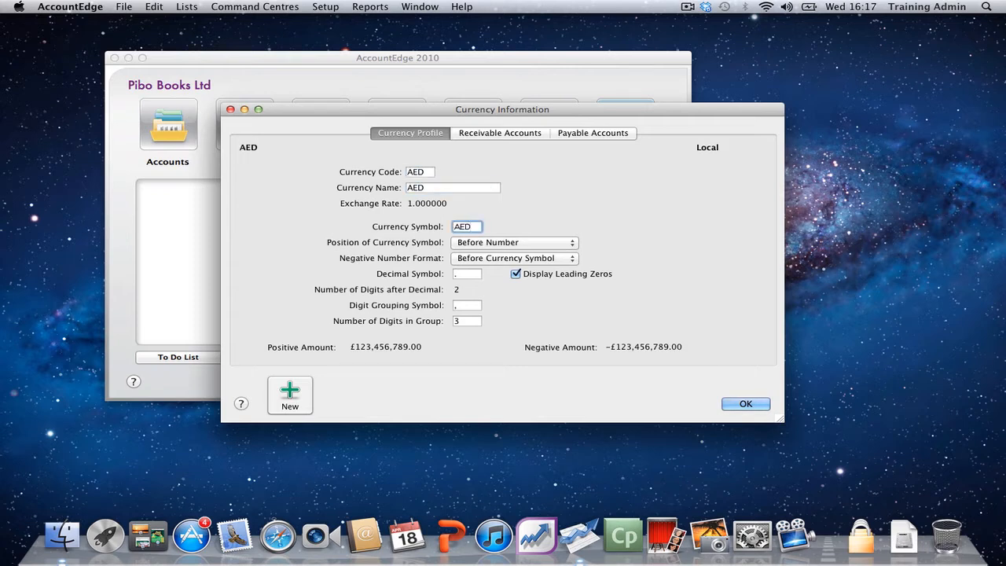
pyautogui.press('Tab')
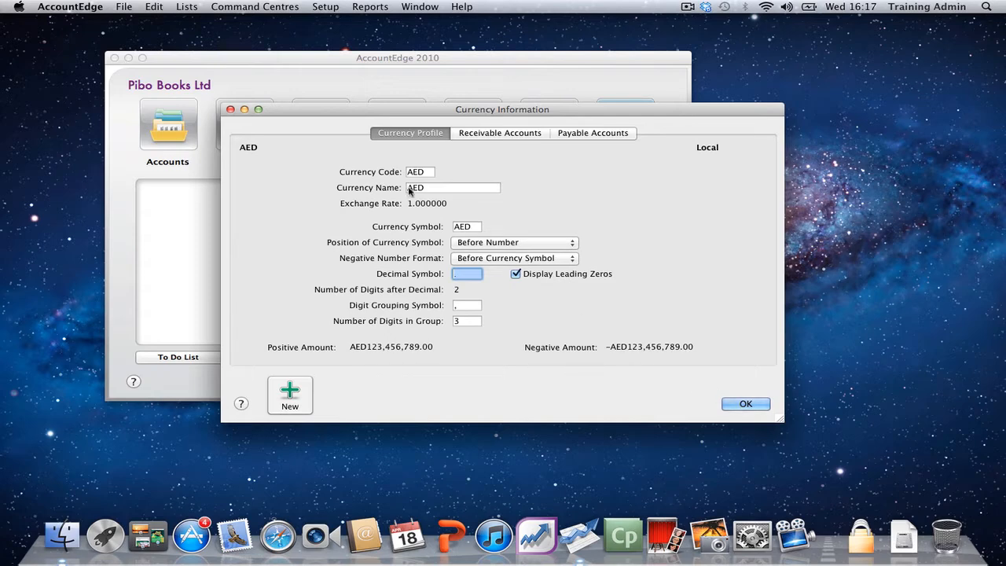
pyautogui.click(745, 404)
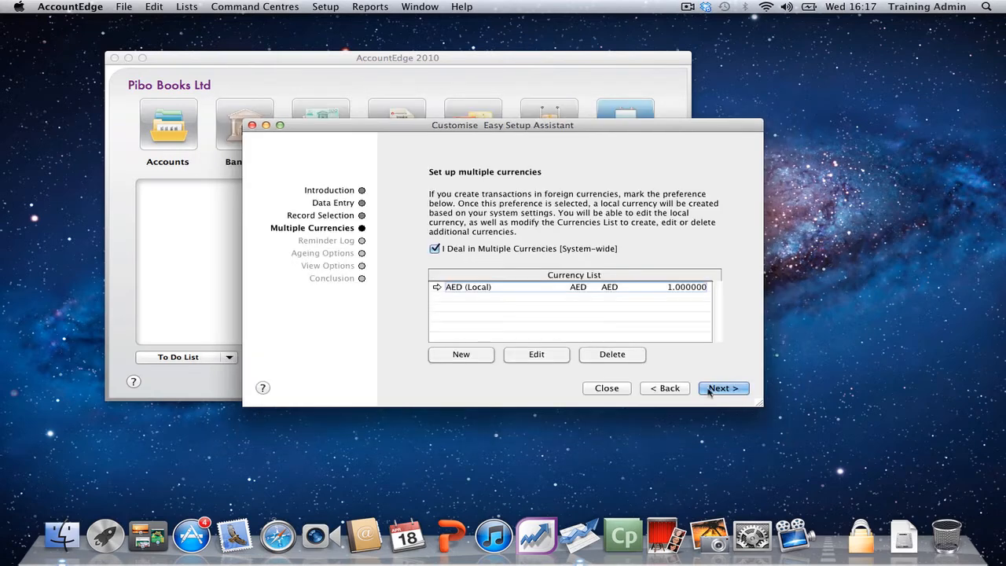
# Step: Create a new currency with code USD, name United States Dollar and symbol $, keeping the default exchange rate
pyautogui.click(462, 355)
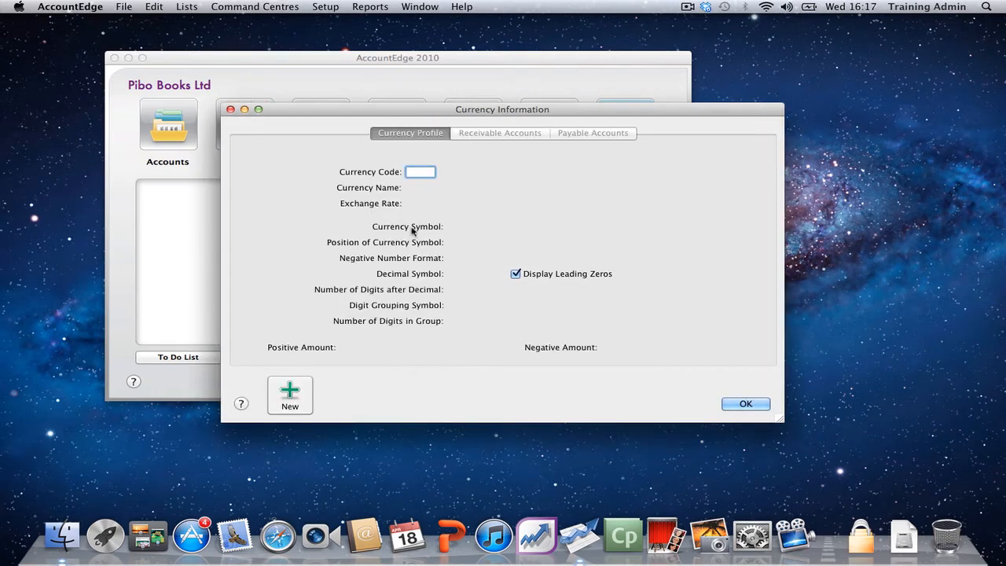
pyautogui.write('USD')
pyautogui.press('Tab')
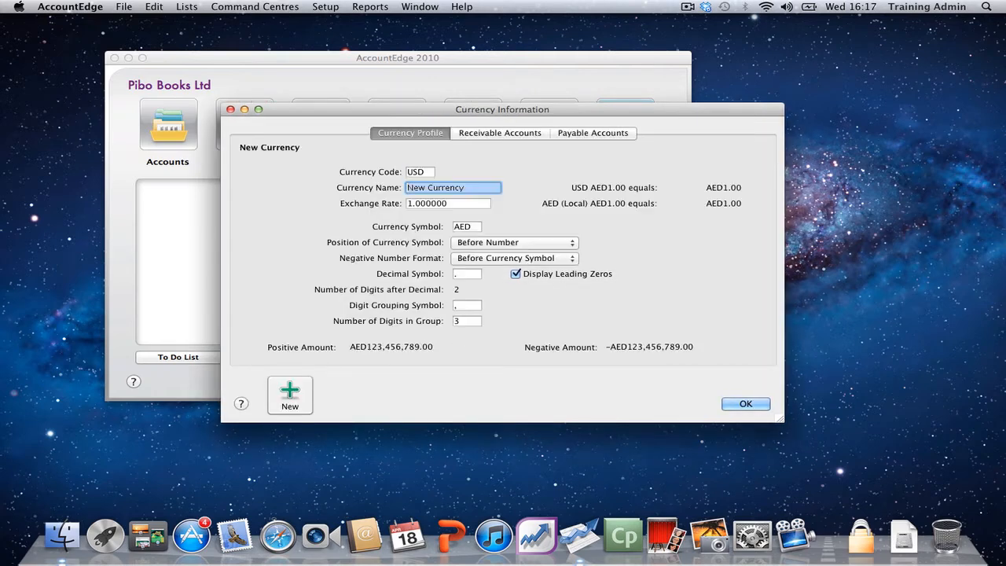
pyautogui.write('Un')
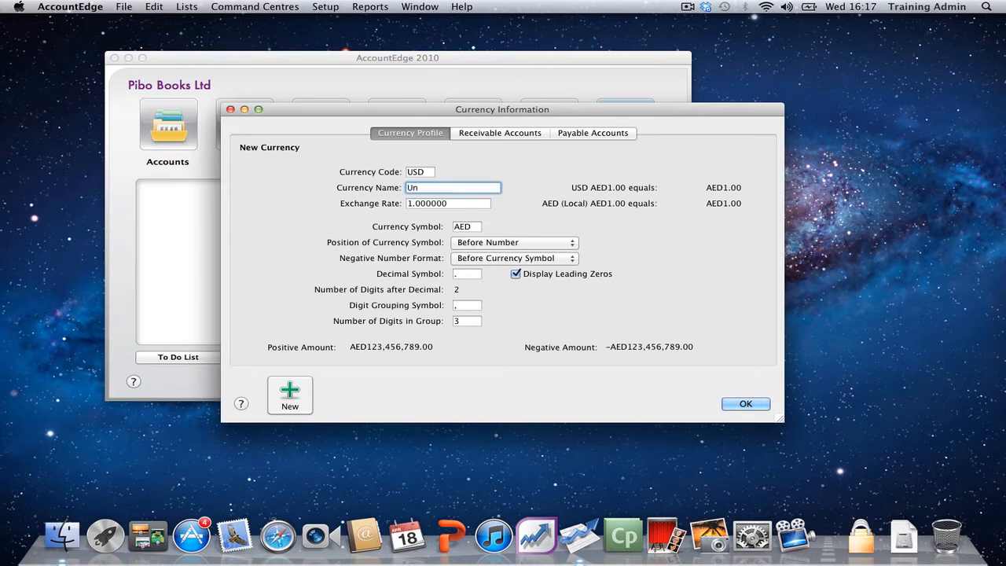
pyautogui.write('ited States Dollar')
pyautogui.click(450, 206)
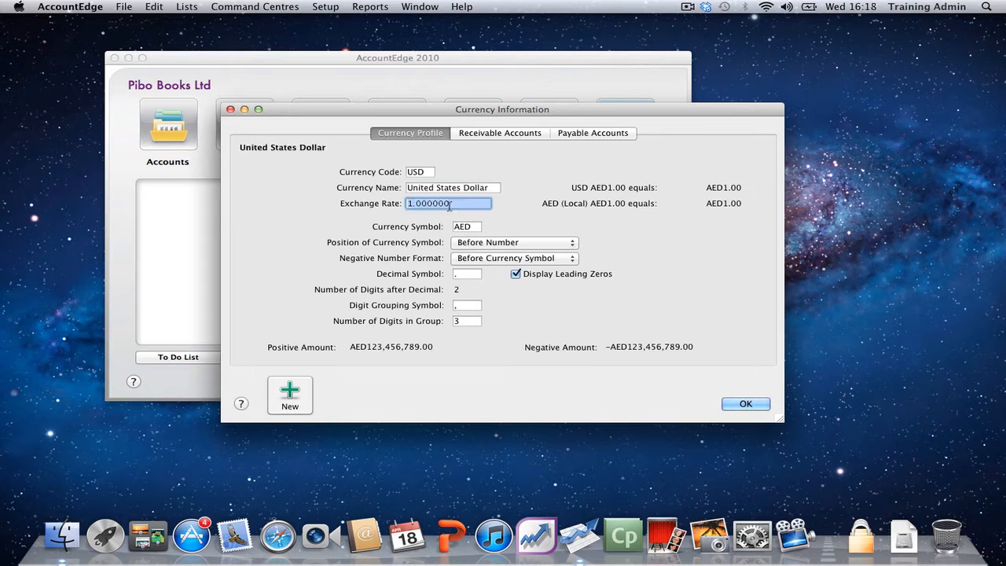
pyautogui.click(473, 227)
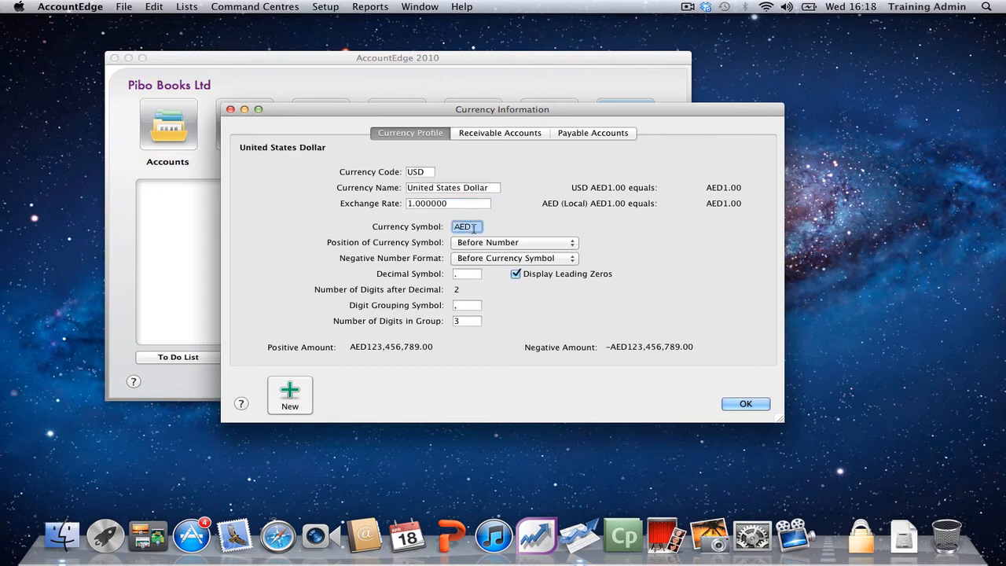
pyautogui.write('$')
pyautogui.click(457, 204)
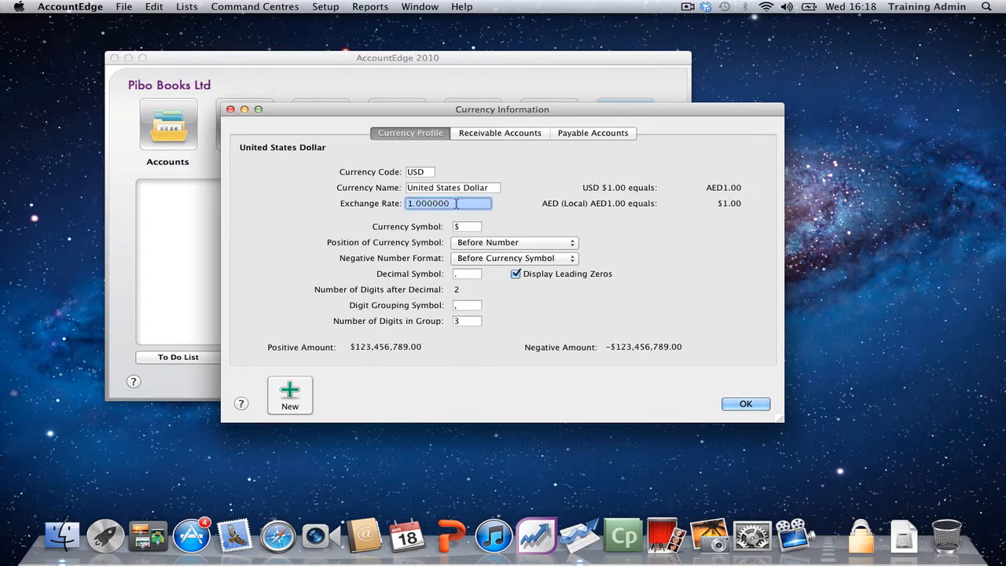
pyautogui.press('Return')
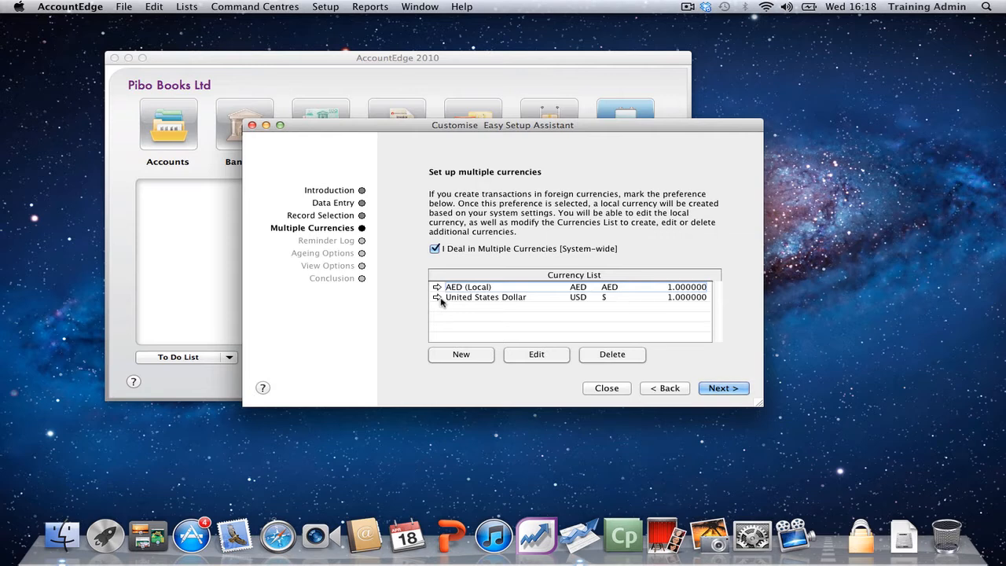
# Step: Enable reminder log entries for every cheque, deposit, sale and purchase
pyautogui.click(714, 390)
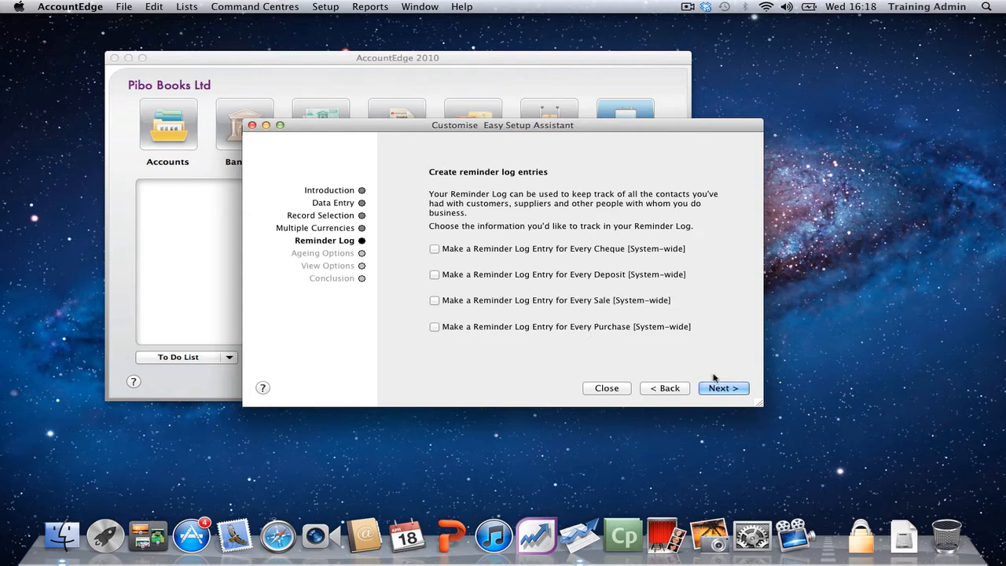
pyautogui.click(435, 248)
pyautogui.click(434, 275)
pyautogui.click(435, 300)
pyautogui.click(434, 327)
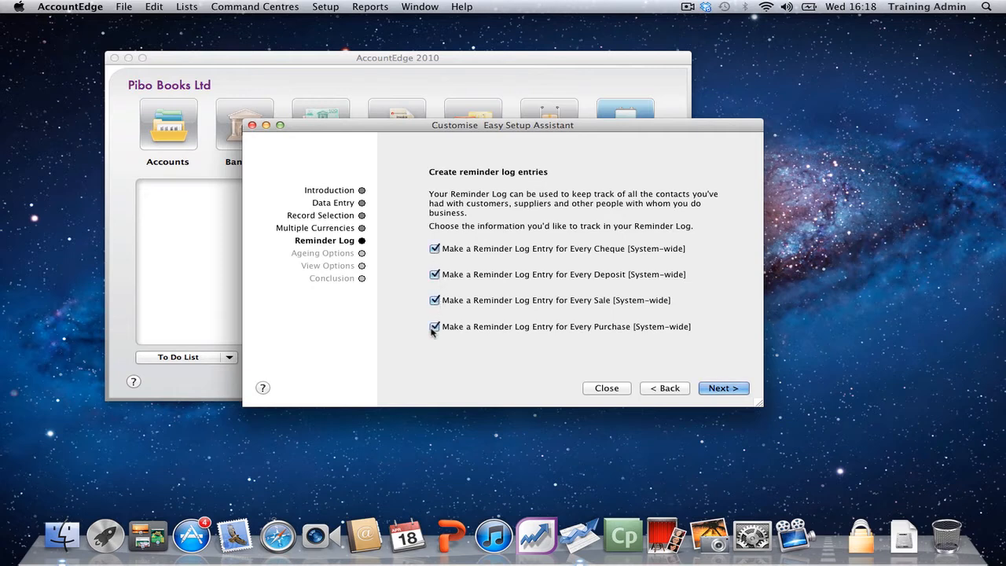
pyautogui.click(720, 388)
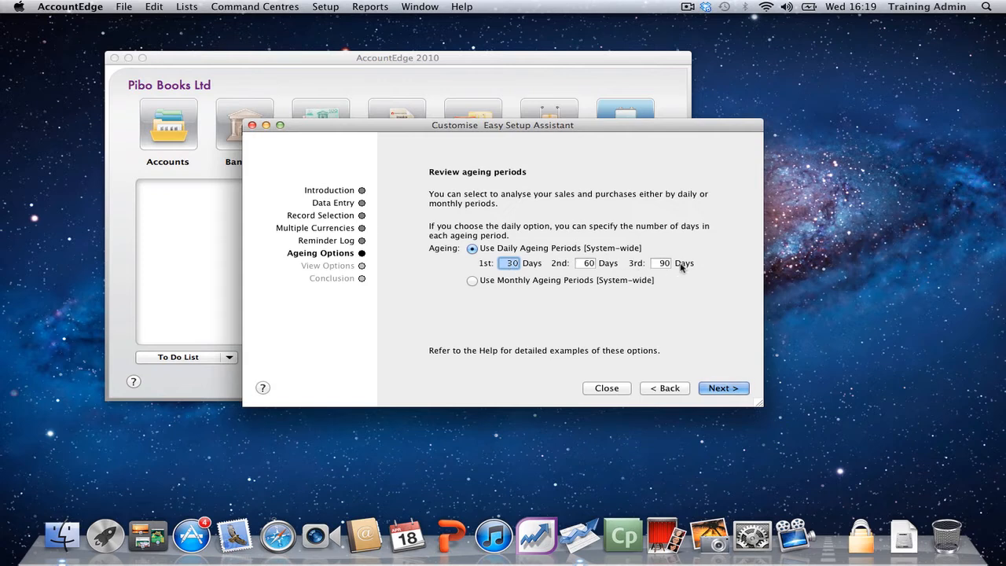
# Step: Try monthly ageing periods and look at how months can be identified, then return to daily ageing periods
pyautogui.click(482, 281)
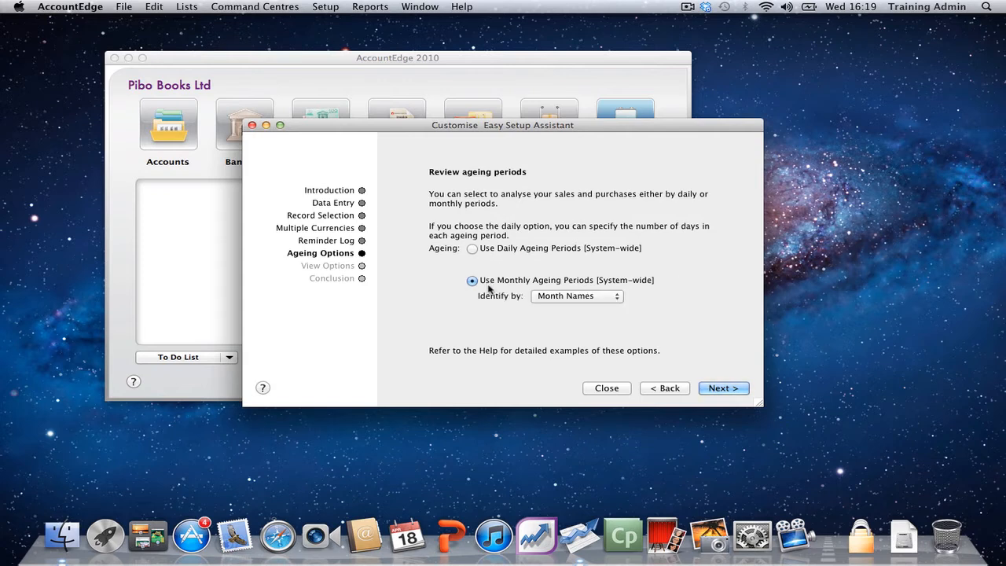
pyautogui.click(547, 303)
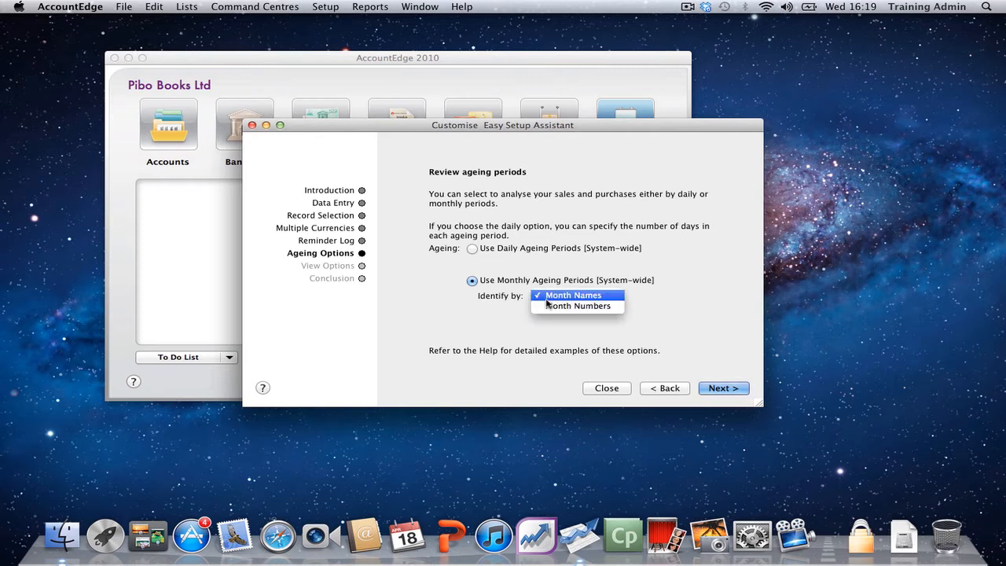
pyautogui.click(529, 249)
pyautogui.click(528, 249)
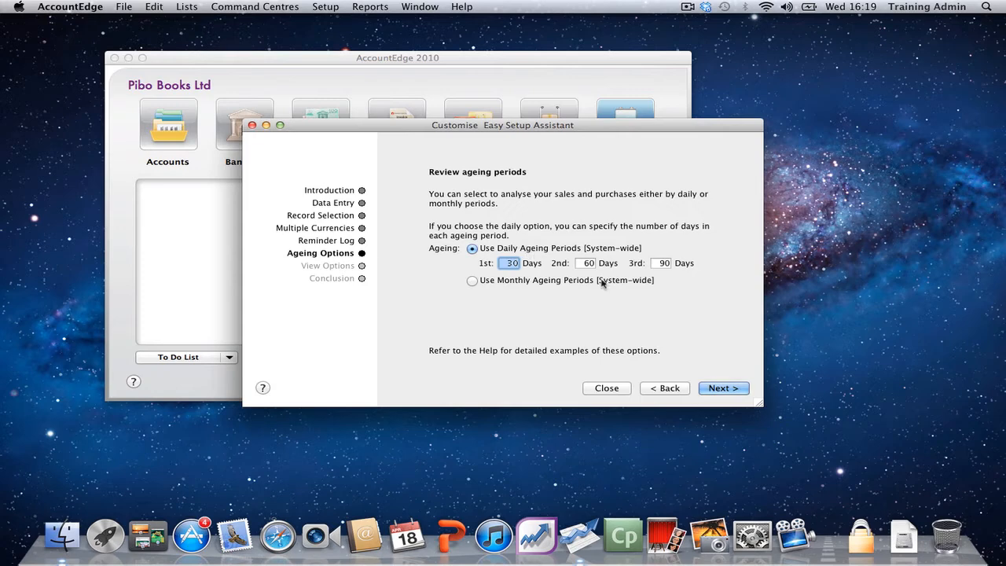
# Step: Accept the daily ageing periods, set the To Do List to display at startup and finish the Customise assistant
pyautogui.click(704, 391)
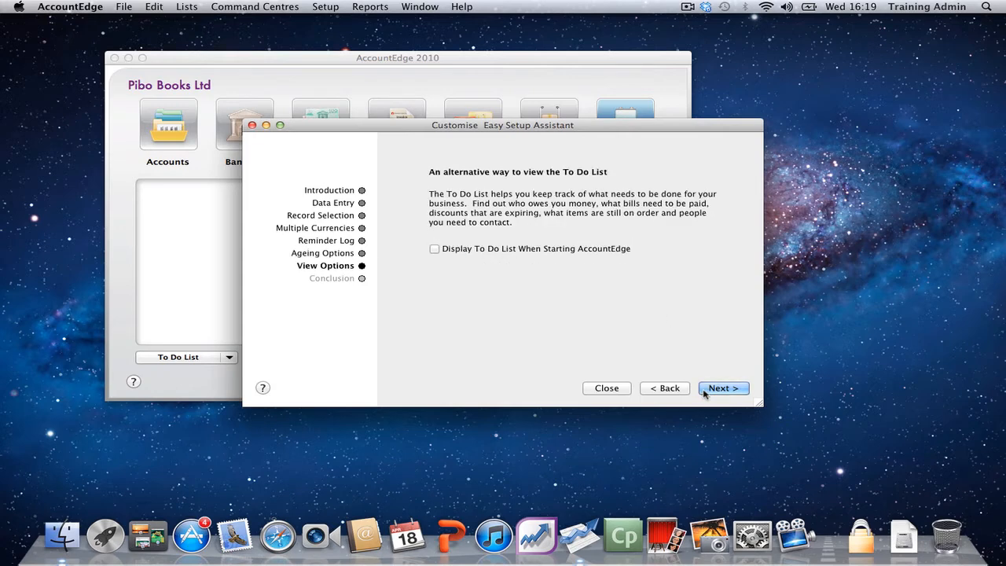
pyautogui.click(476, 252)
pyautogui.click(723, 388)
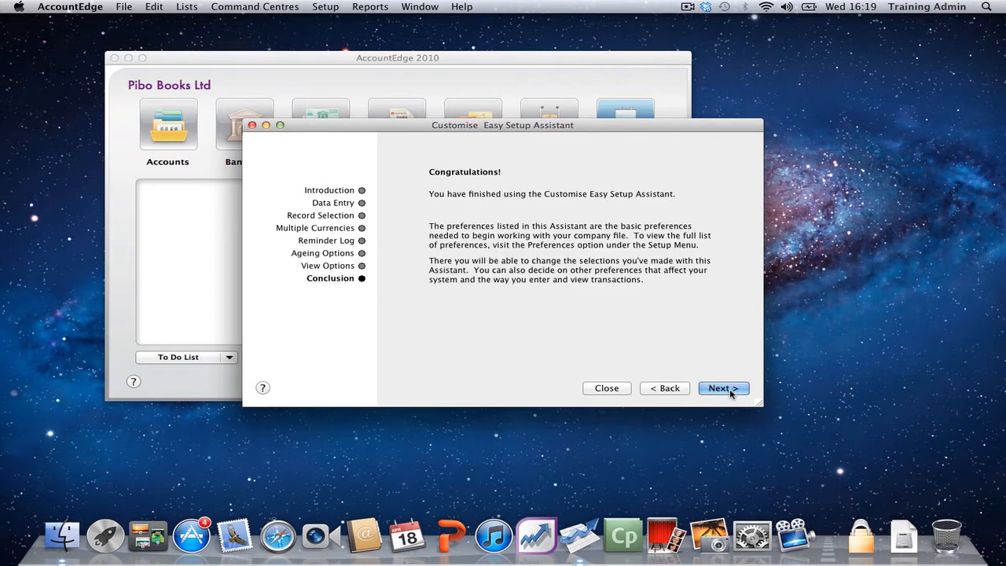
pyautogui.click(730, 391)
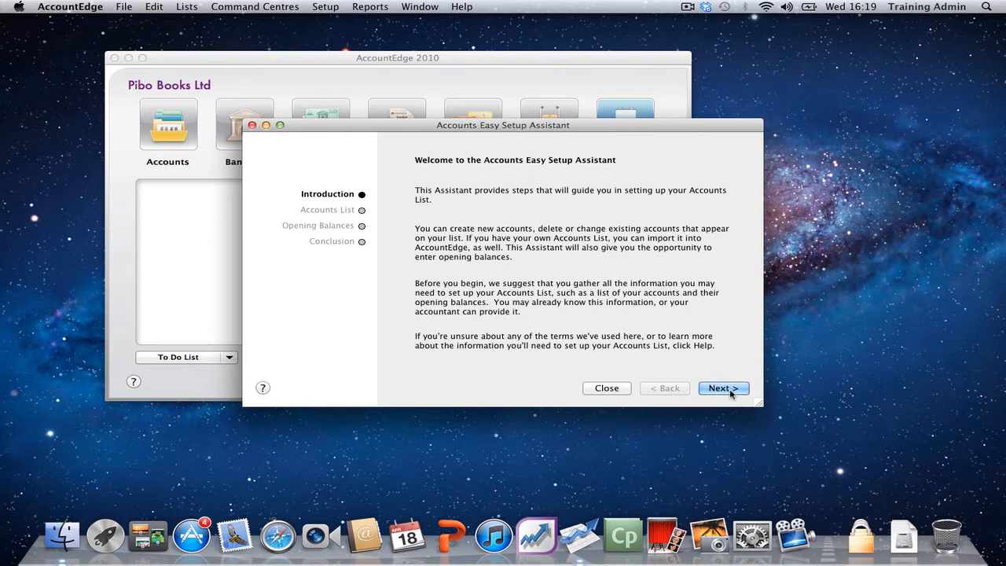
# Step: Delete the Building header account and its Building at Cost and Building Accum Dep'n accounts from the Accounts List
pyautogui.click(730, 392)
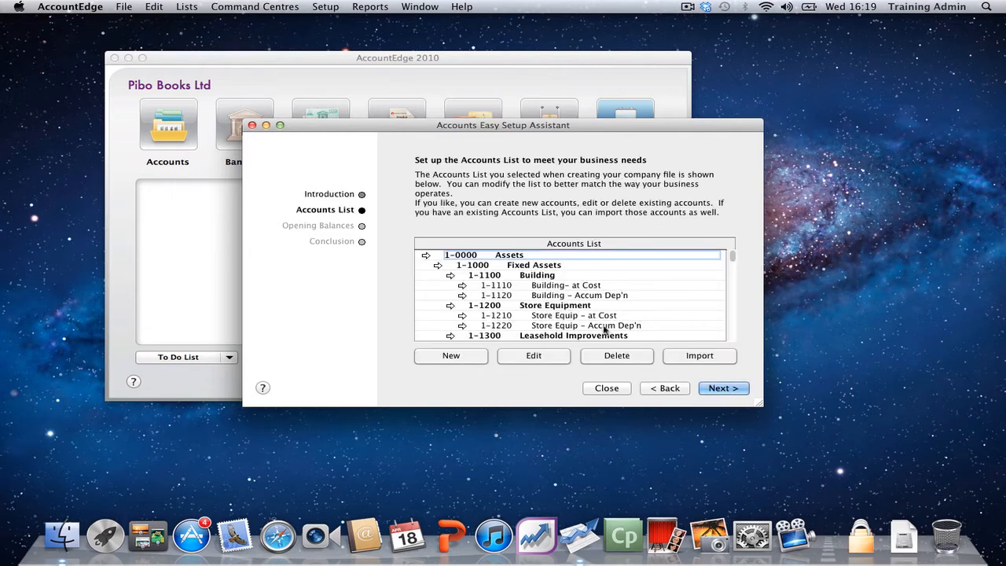
pyautogui.scroll(-10, 604, 328)
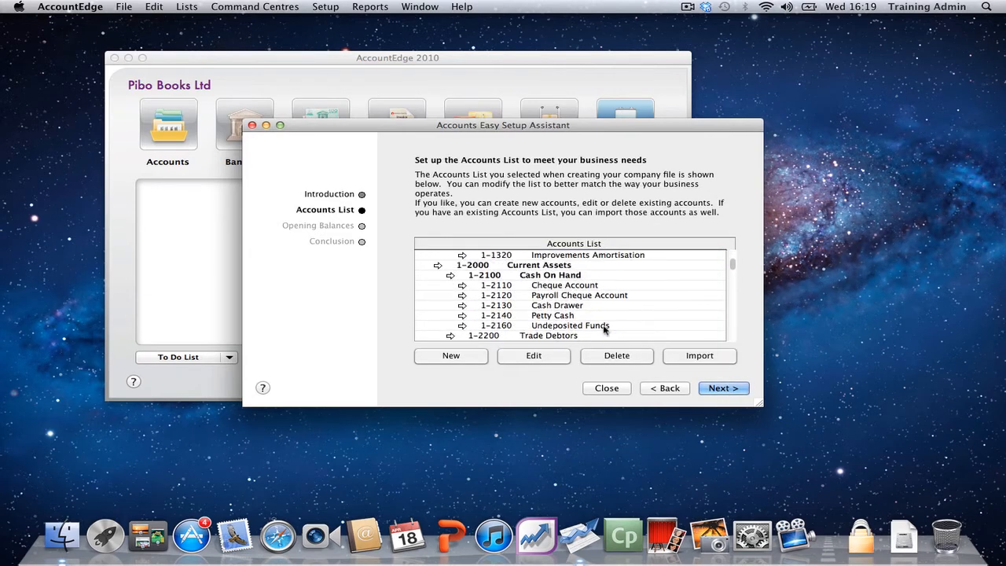
pyautogui.scroll(10, 605, 328)
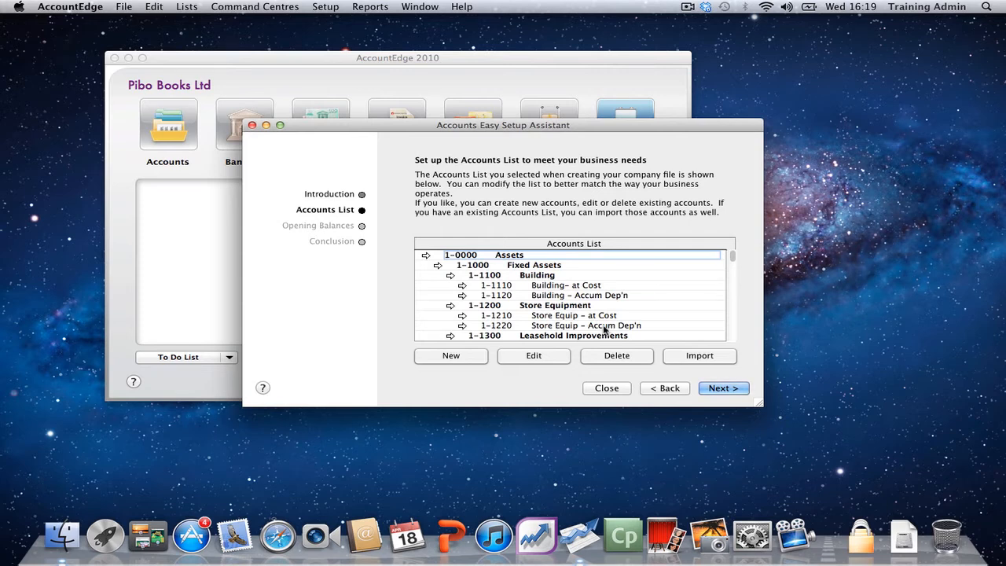
pyautogui.click(531, 277)
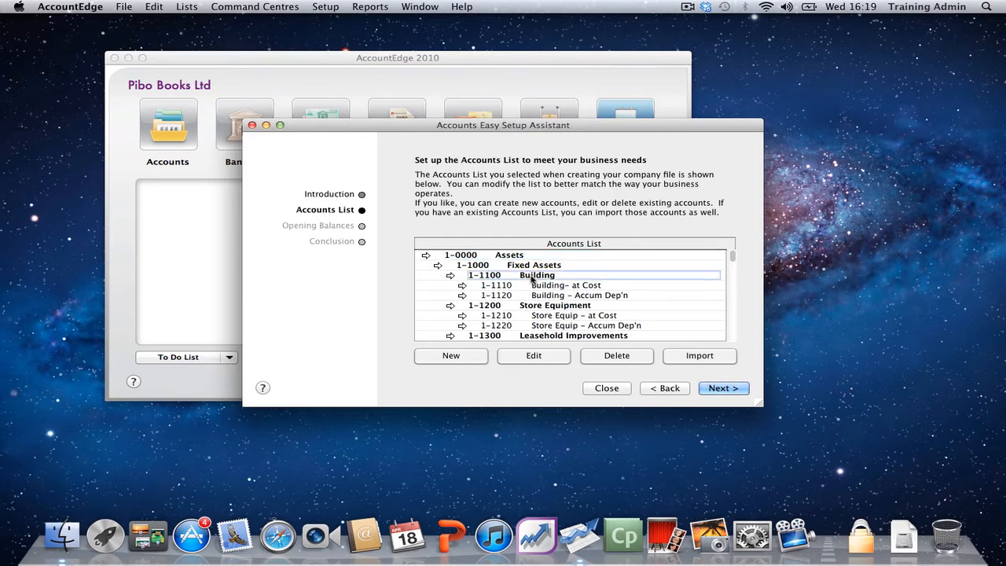
pyautogui.click(597, 359)
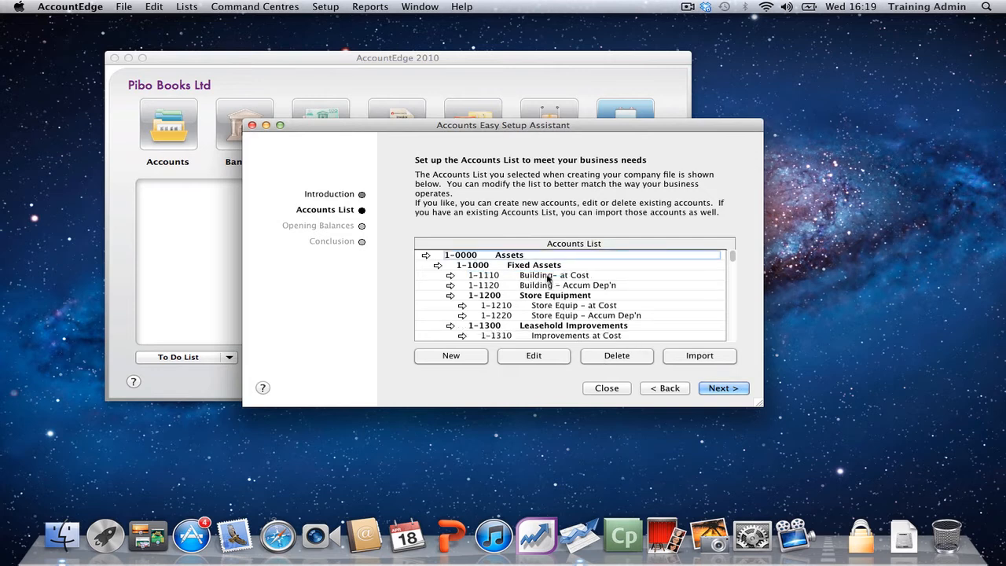
pyautogui.click(548, 278)
pyautogui.click(602, 358)
pyautogui.click(545, 278)
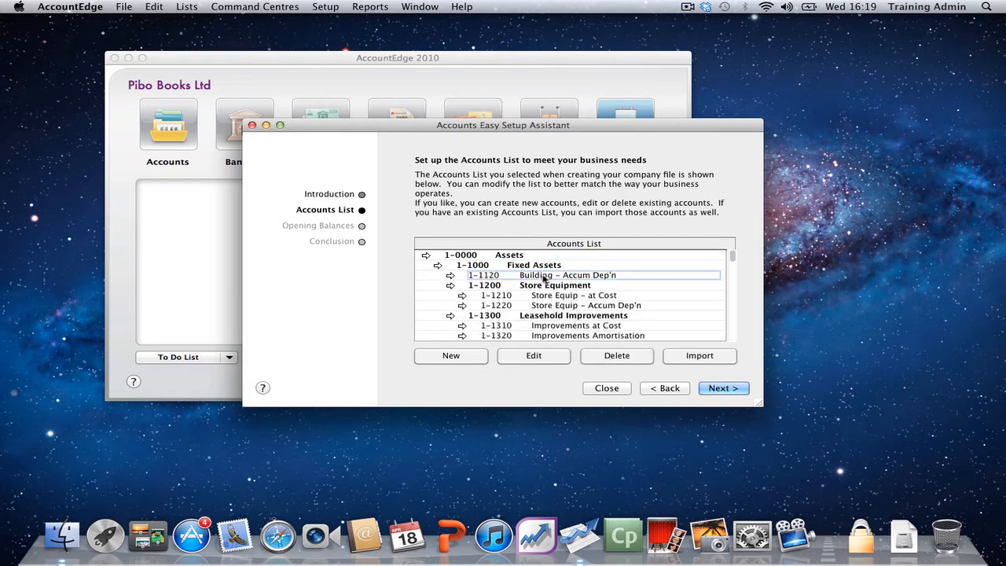
pyautogui.click(594, 357)
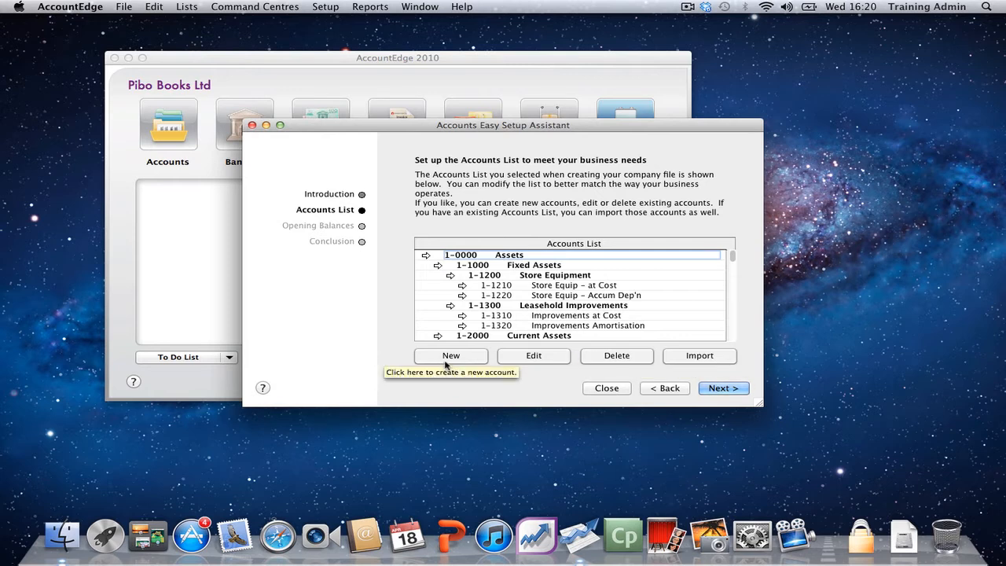
# Step: Start a new detail account in the Accounts List, next to the Cheque Account, with account number 1-2111
pyautogui.scroll(-4, 524, 325)
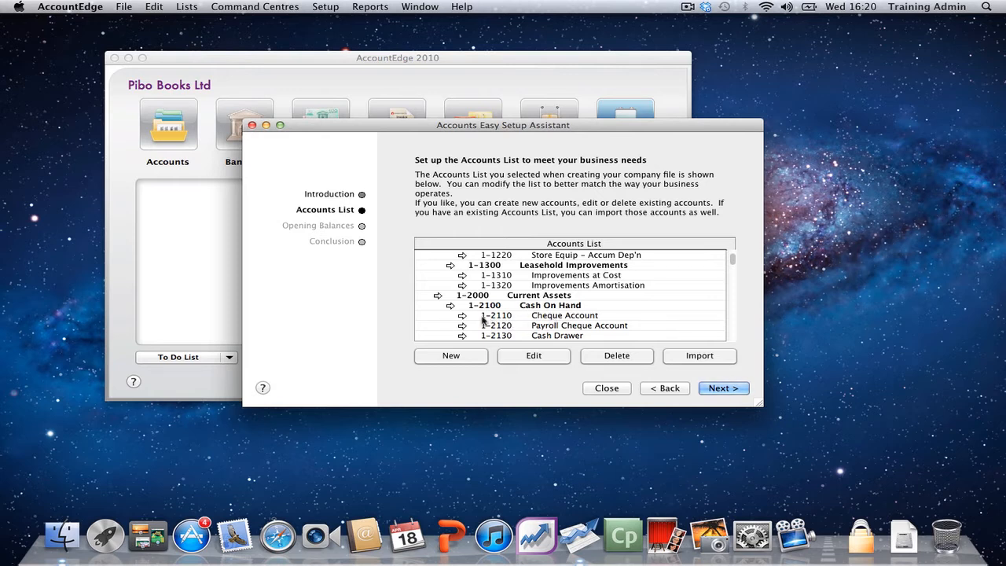
pyautogui.click(558, 317)
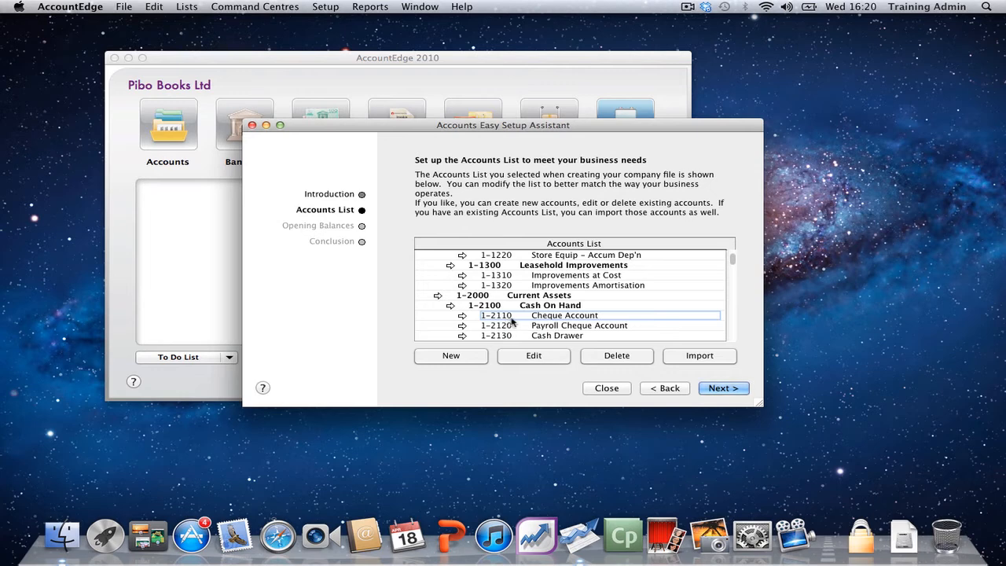
pyautogui.click(464, 358)
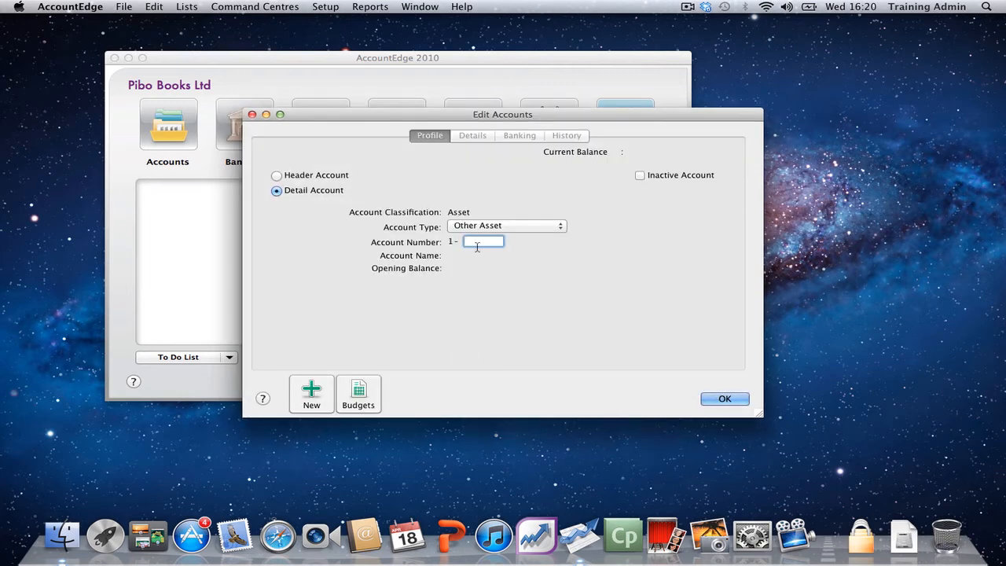
pyautogui.write('2111')
pyautogui.press('Tab')
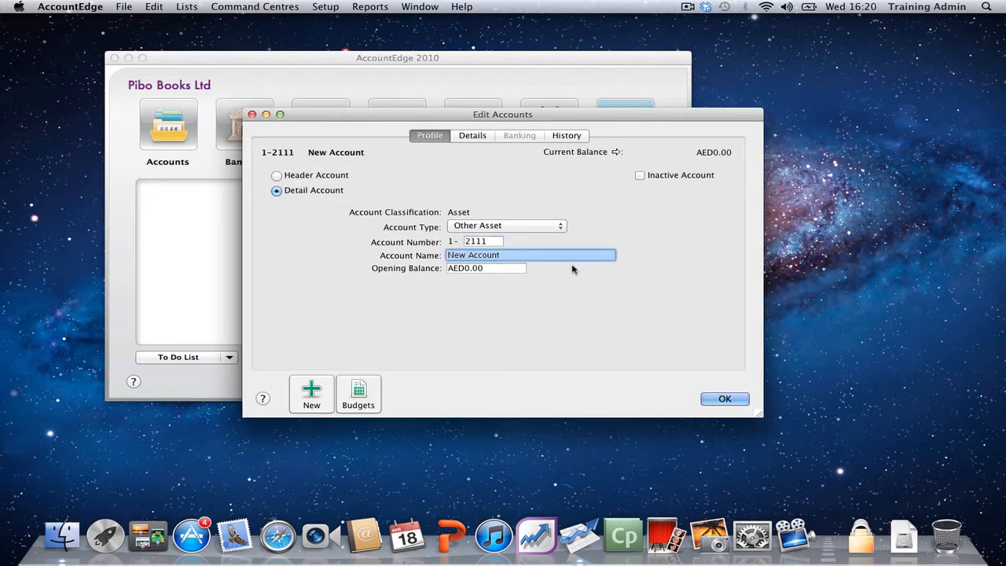
# Step: Name the new account HSBC Bank Account, set its account type to Bank and save it
pyautogui.write('HSBC ')
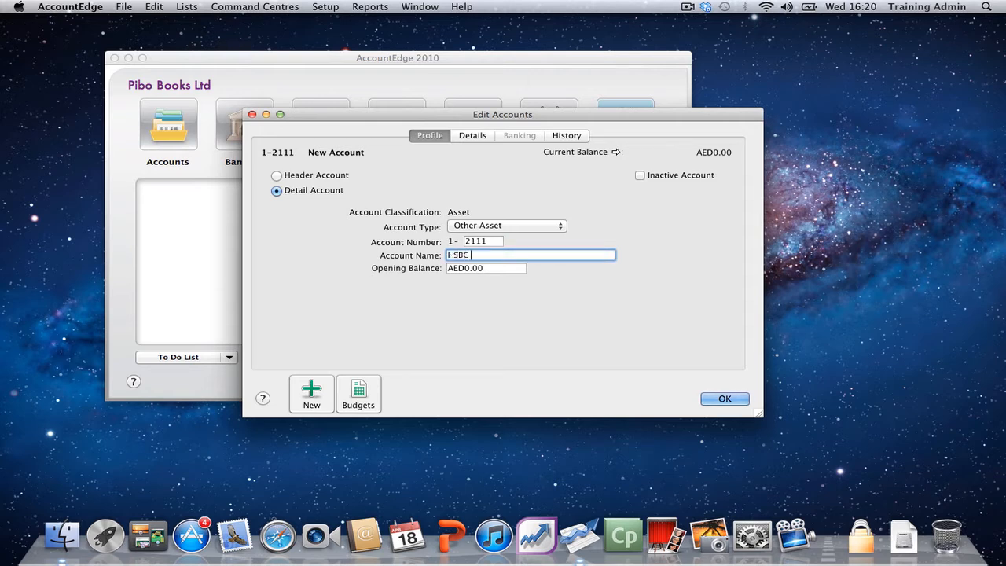
pyautogui.write('Bank Account')
pyautogui.click(528, 226)
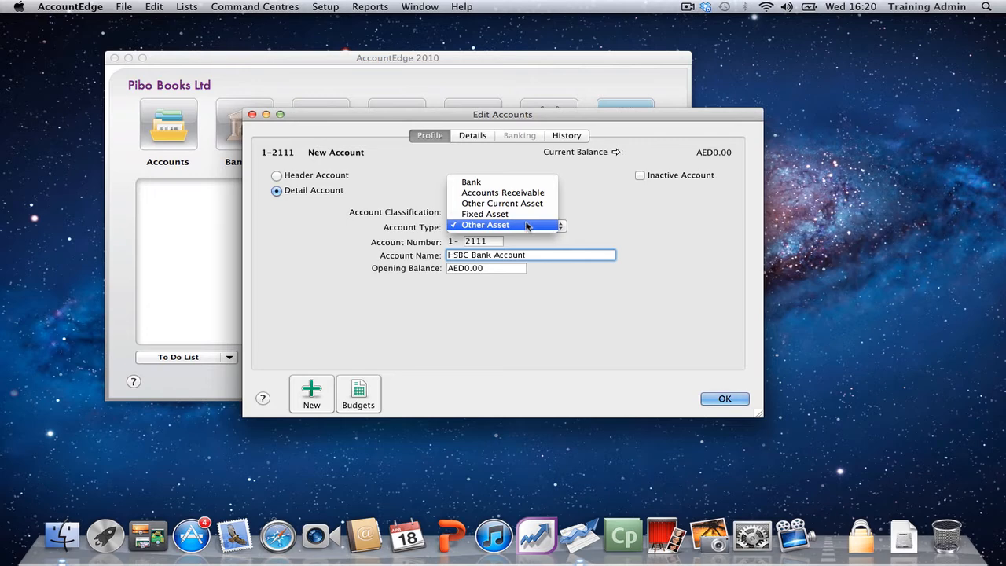
pyautogui.click(490, 184)
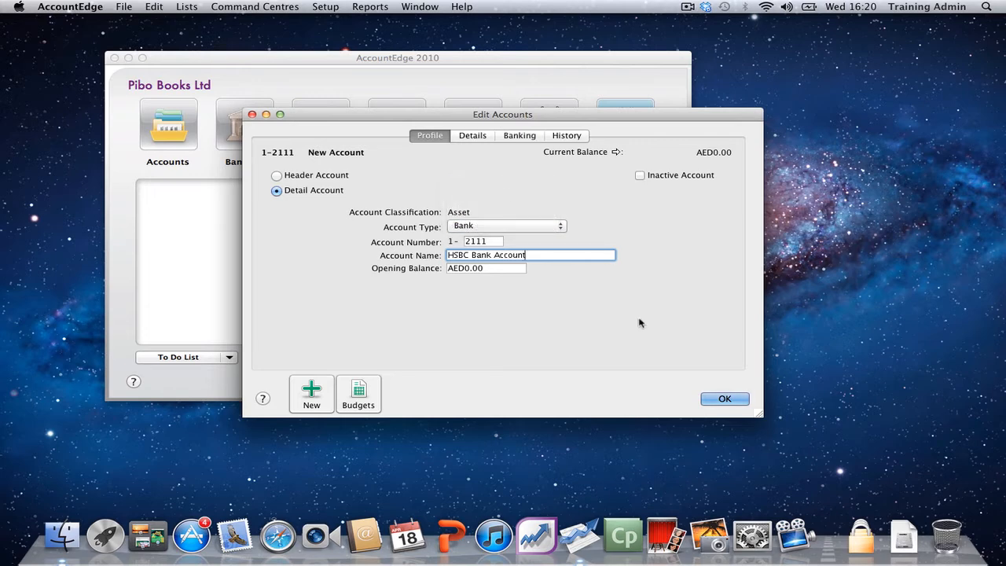
pyautogui.click(724, 398)
pyautogui.click(563, 328)
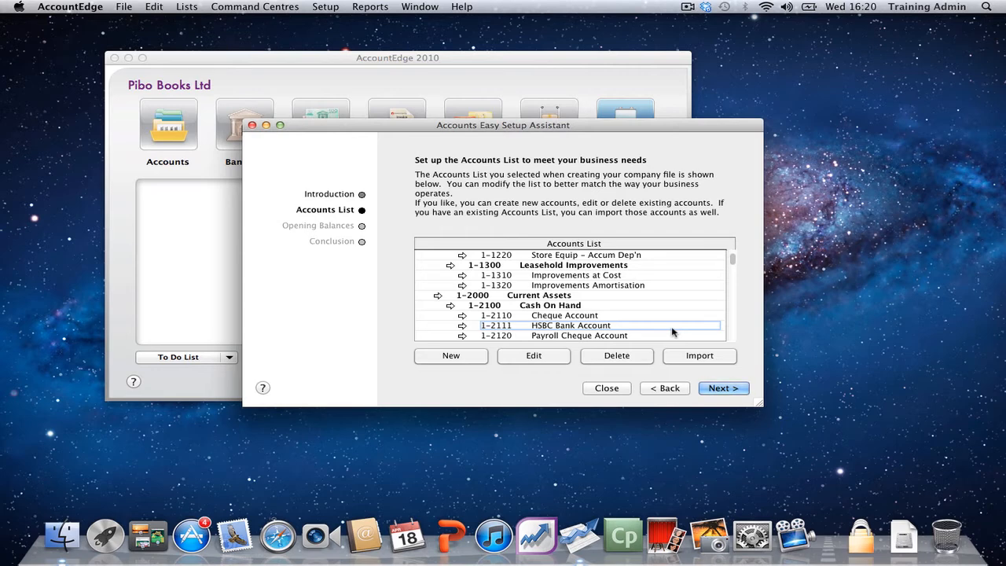
# Step: Continue to the opening balances and enter 12,300 for the Cheque Account
pyautogui.click(708, 388)
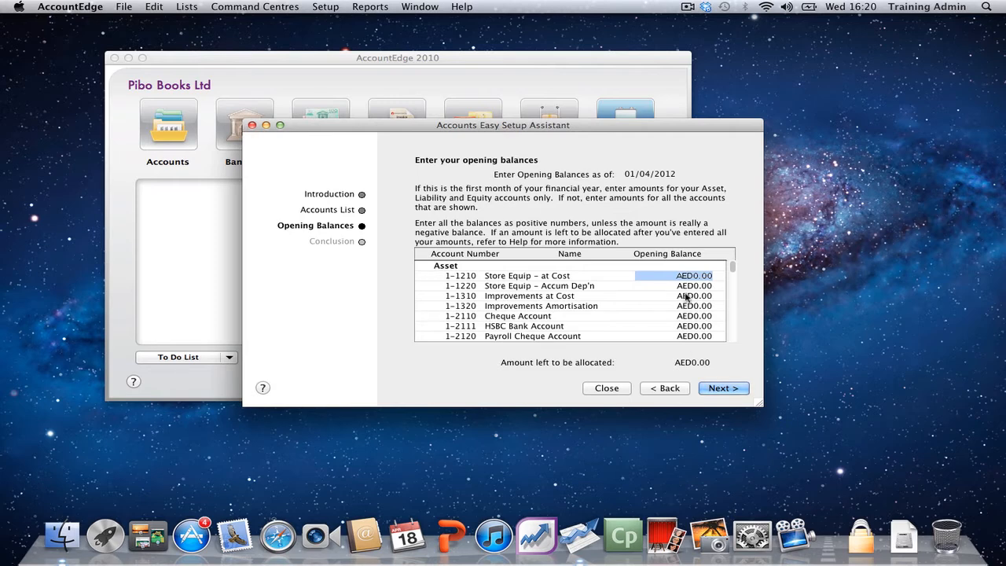
pyautogui.press('Tab')
pyautogui.press('Tab')
pyautogui.press('Tab')
pyautogui.press('Tab')
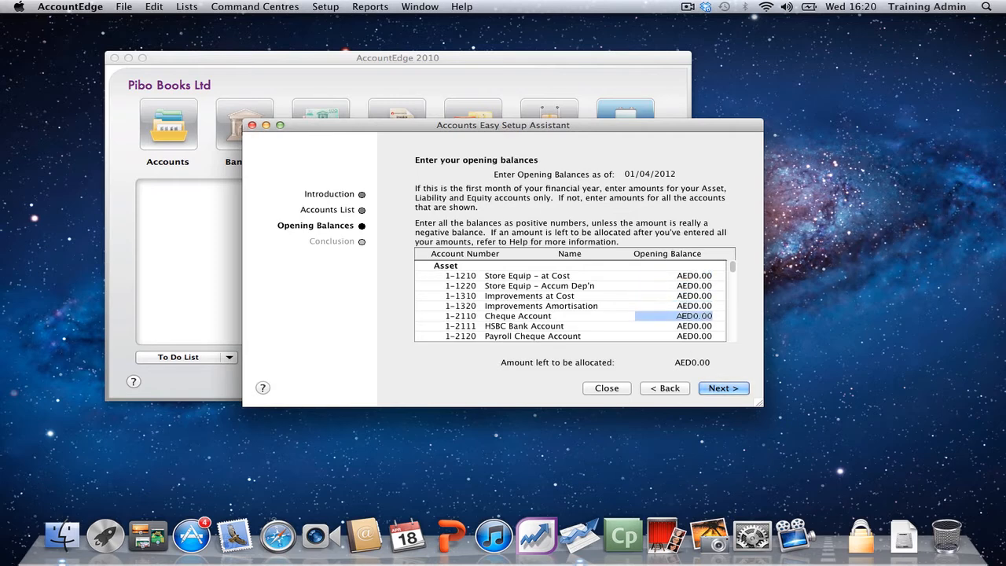
pyautogui.write('12300')
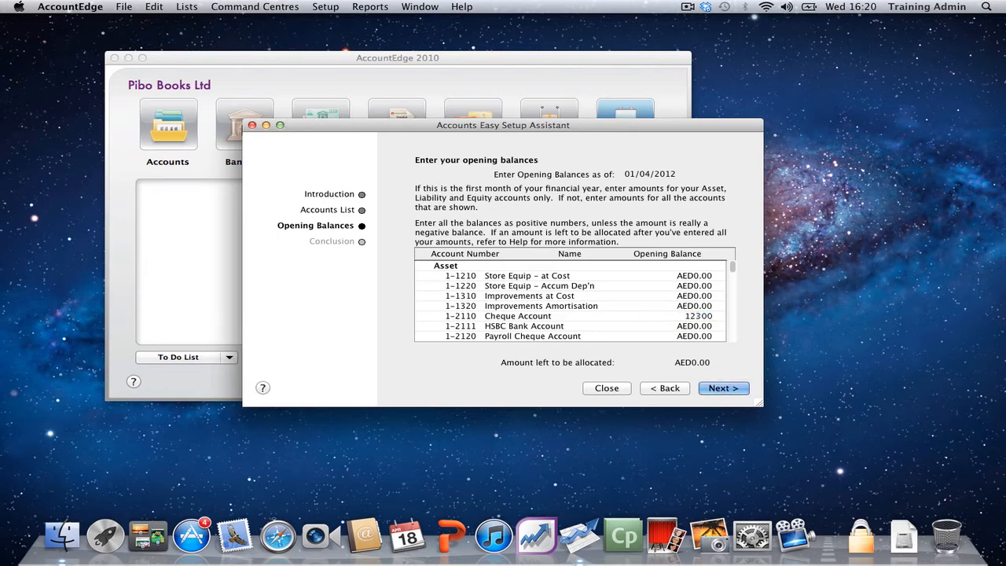
pyautogui.press('Tab')
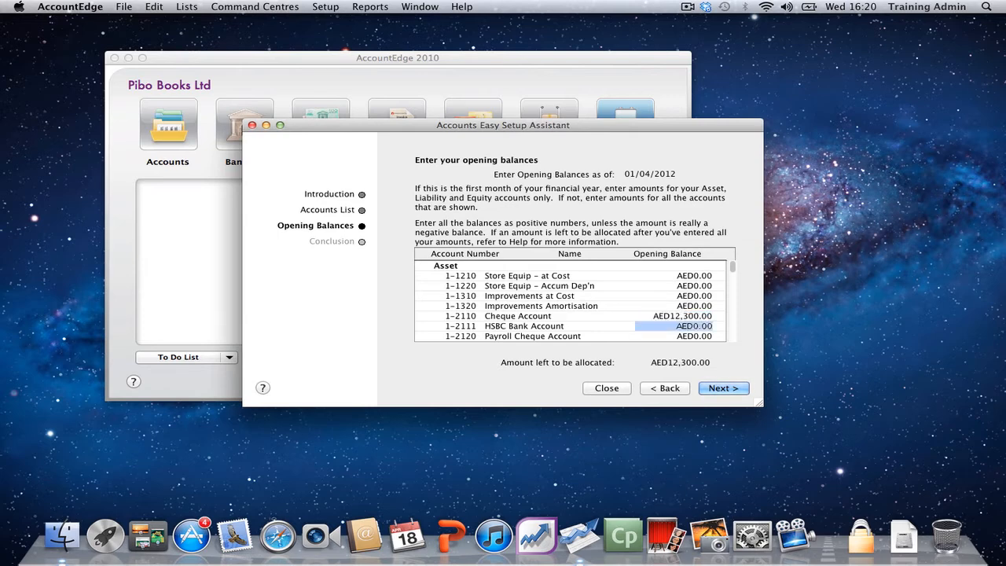
# Step: Enter an opening balance of 280 for Petty Cash
pyautogui.press('Tab')
pyautogui.press('Tab')
pyautogui.press('Tab')
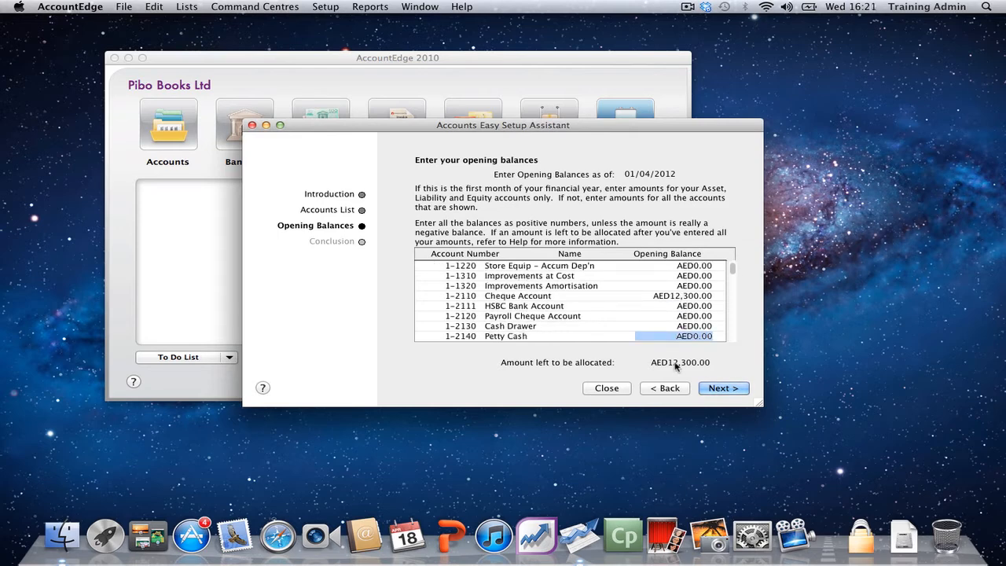
pyautogui.hotkey('shift', 'Tab')
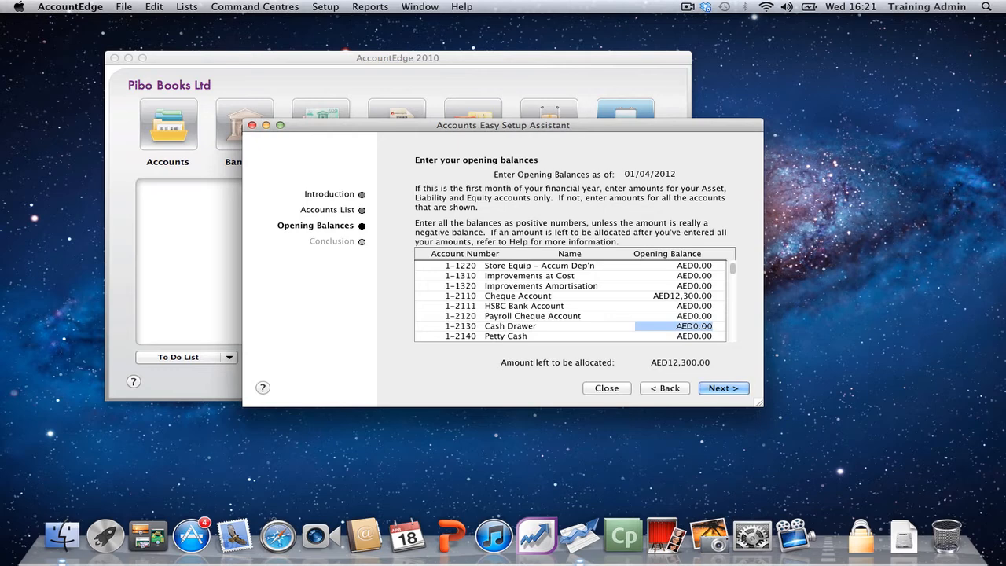
pyautogui.press('Tab')
pyautogui.write('28')
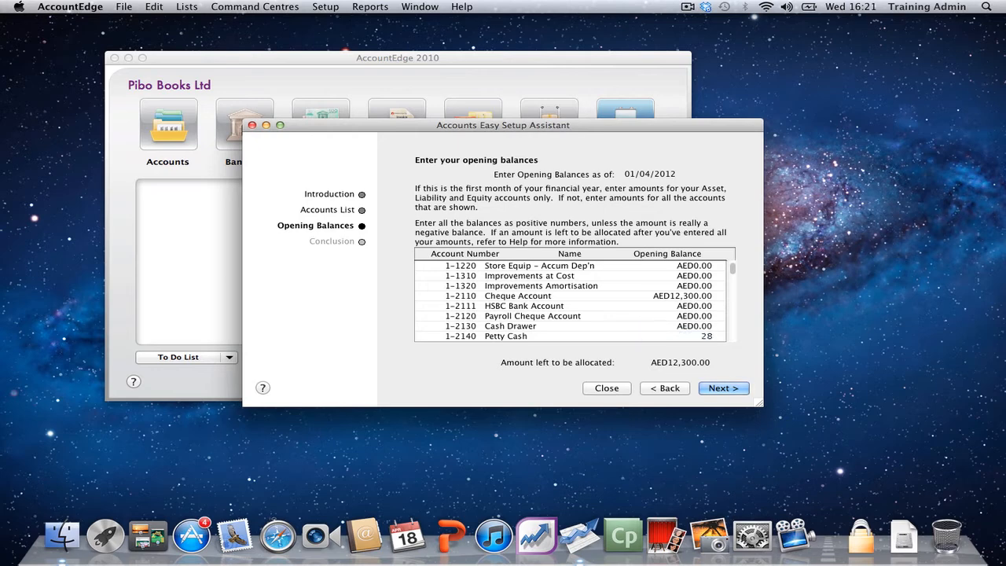
pyautogui.write('0')
pyautogui.press('Tab')
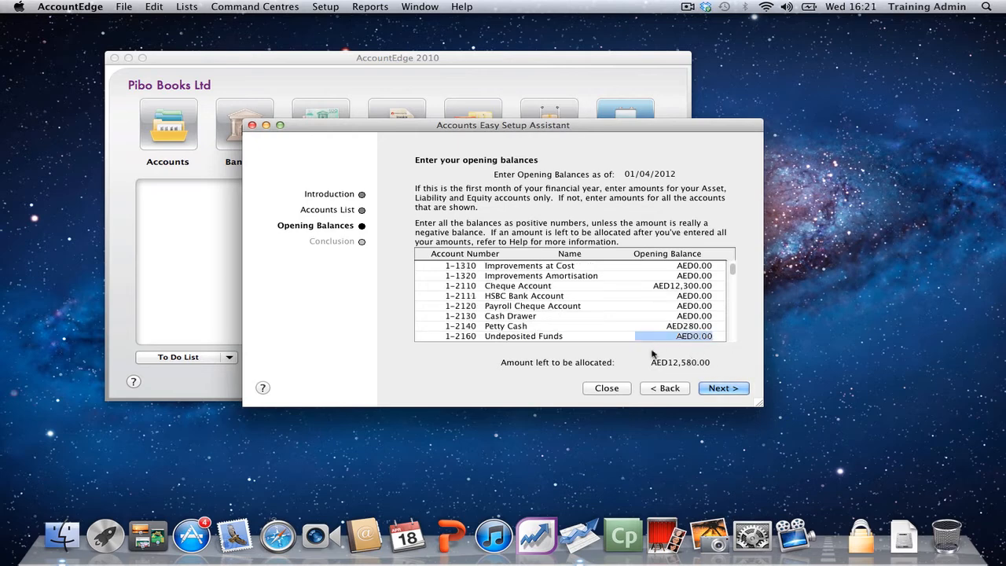
# Step: Accept the opening balances, finish the Accounts assistant and continue to the Sales assistant
pyautogui.scroll(-1, 652, 331)
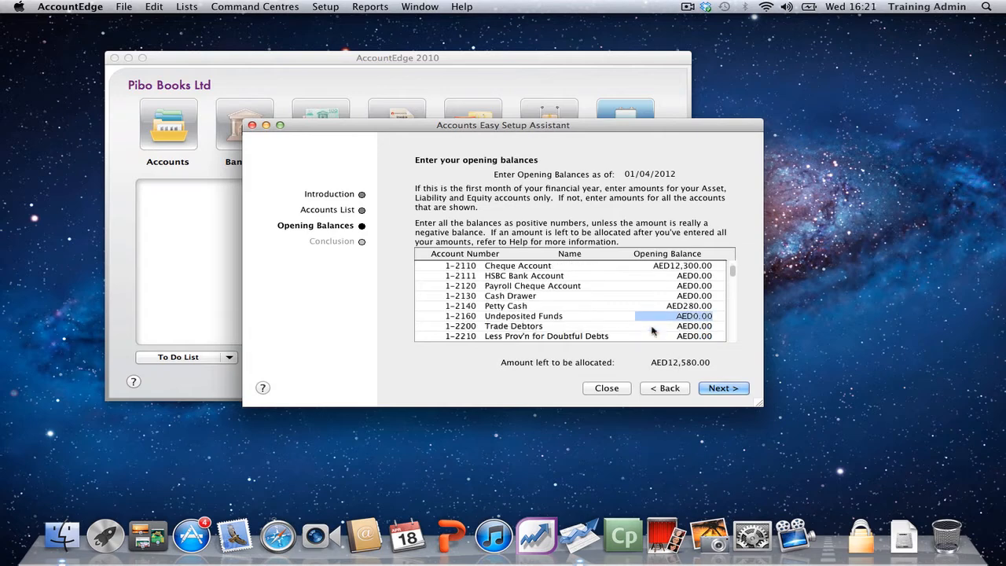
pyautogui.scroll(-1, 651, 331)
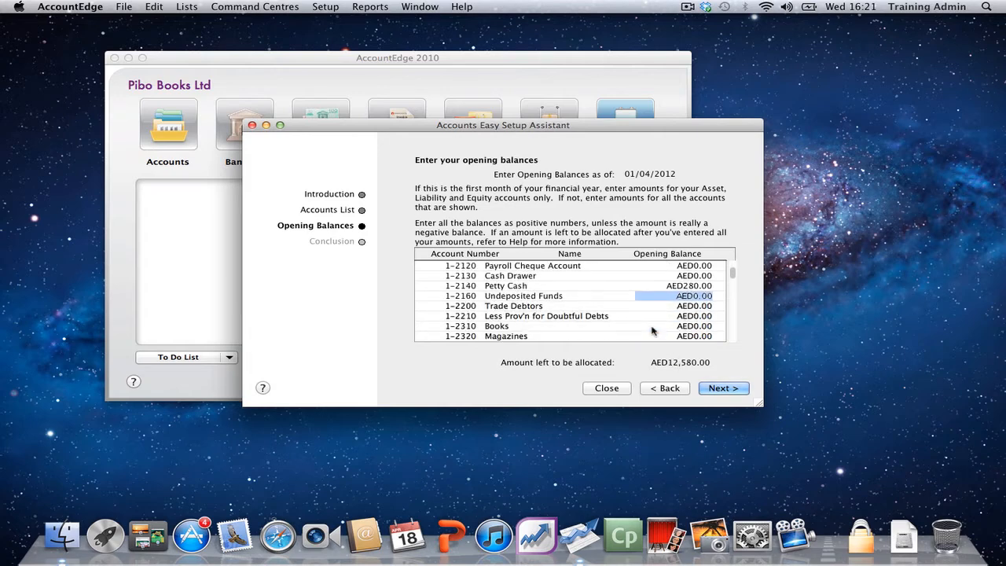
pyautogui.click(720, 388)
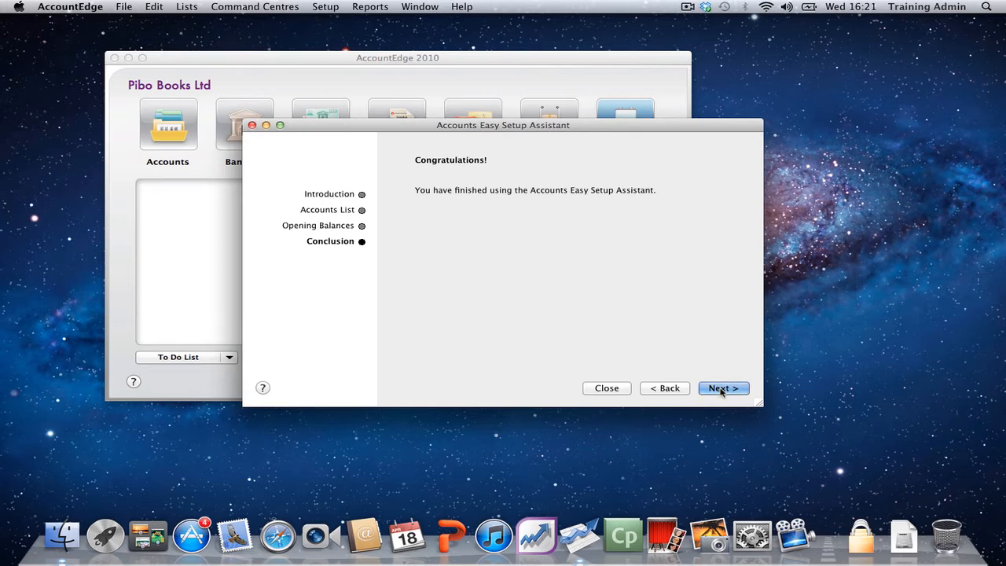
pyautogui.click(720, 388)
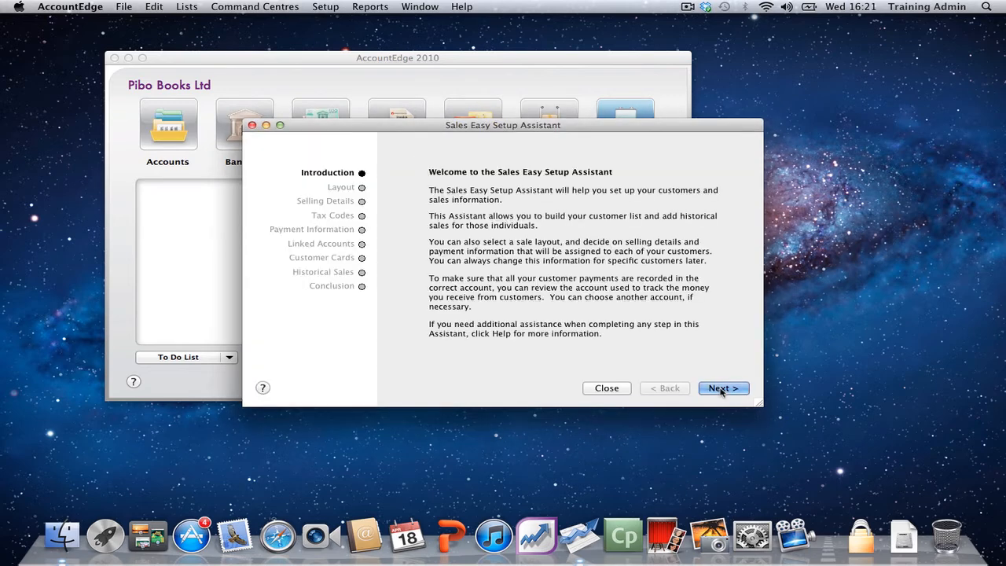
# Step: Try the Service sales layout, then choose Item as the default sales layout and continue to the selling details
pyautogui.click(720, 389)
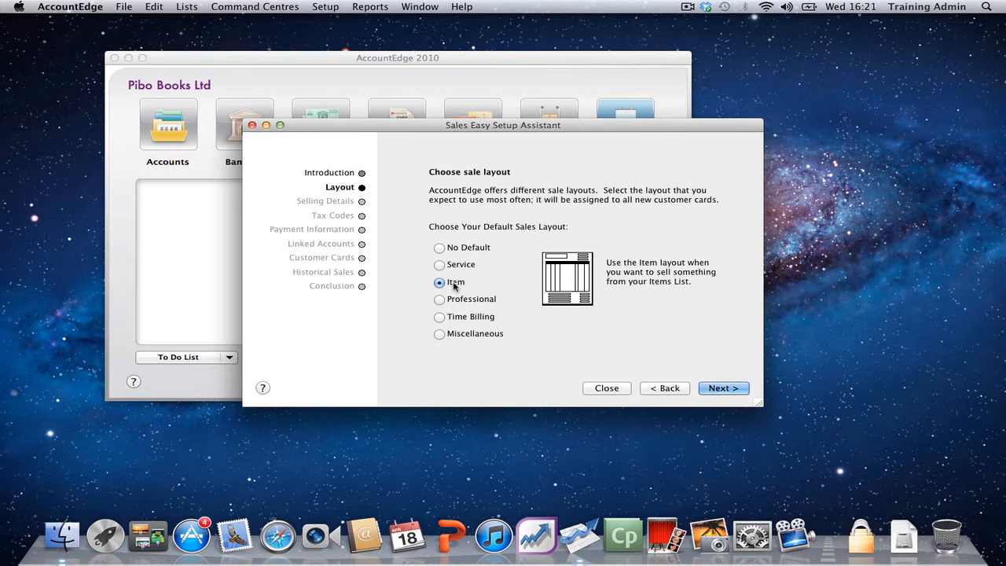
pyautogui.click(461, 266)
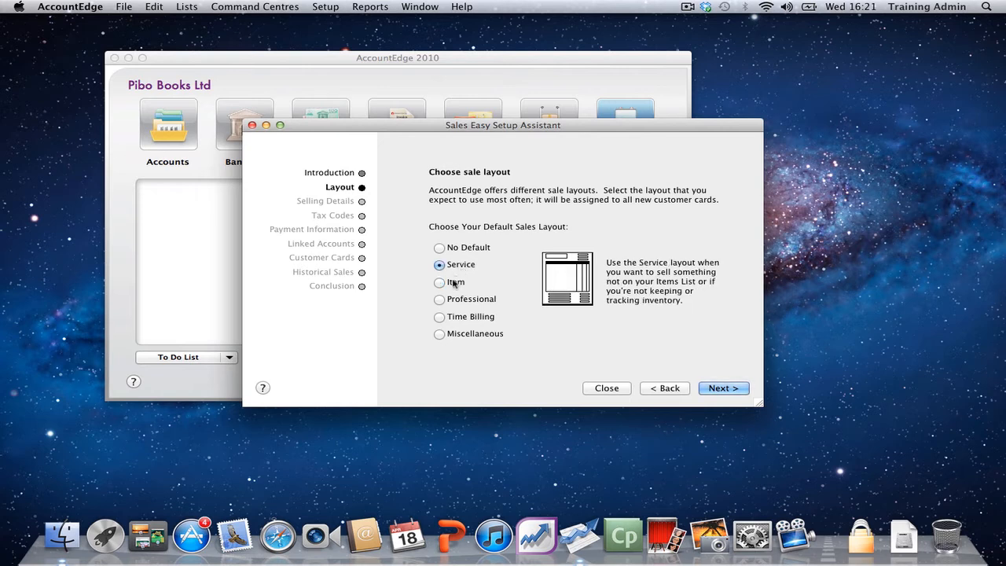
pyautogui.click(455, 287)
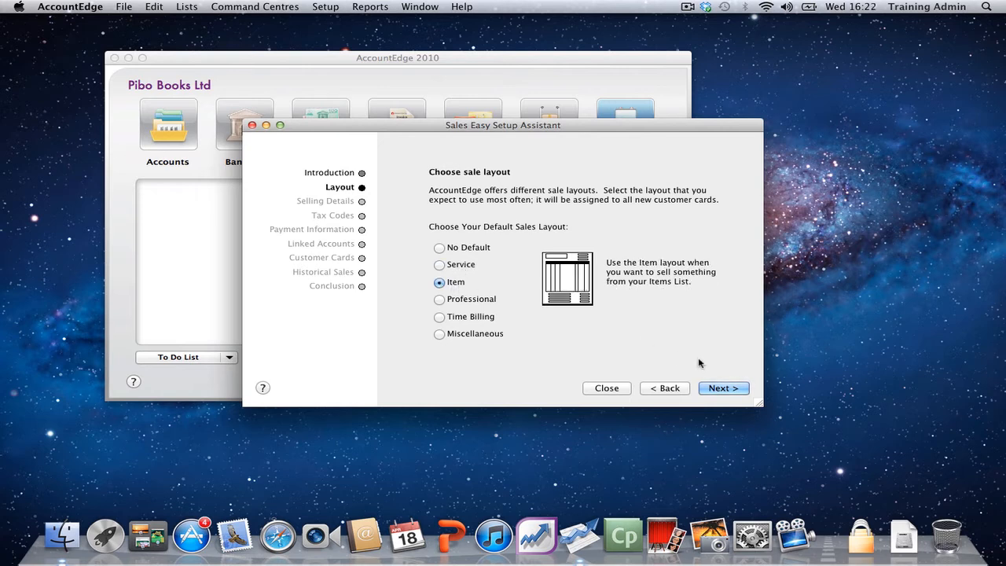
pyautogui.click(725, 389)
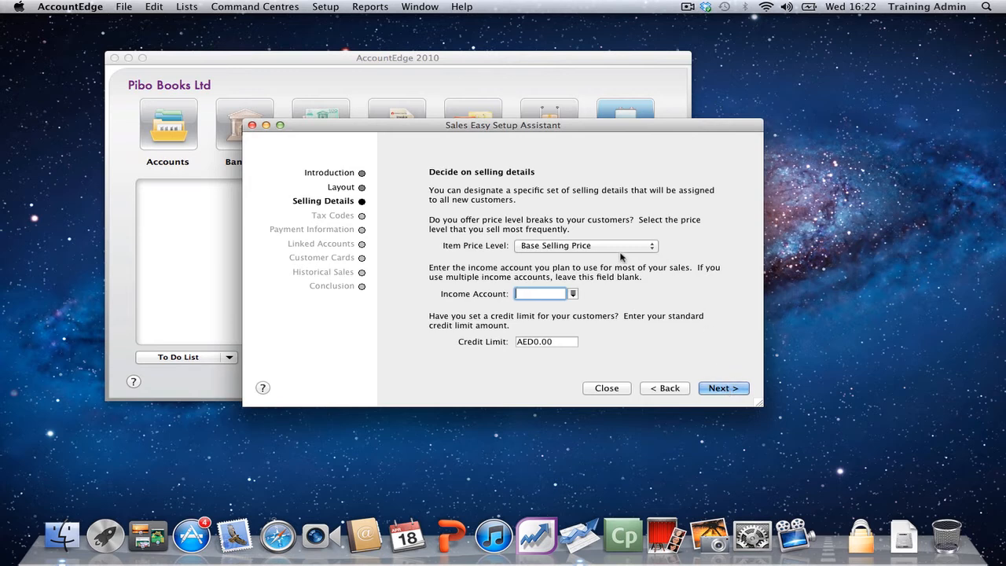
# Step: Set the standard customer credit limit to 25,000, leave the income account blank and continue to the tax codes
pyautogui.click(553, 343)
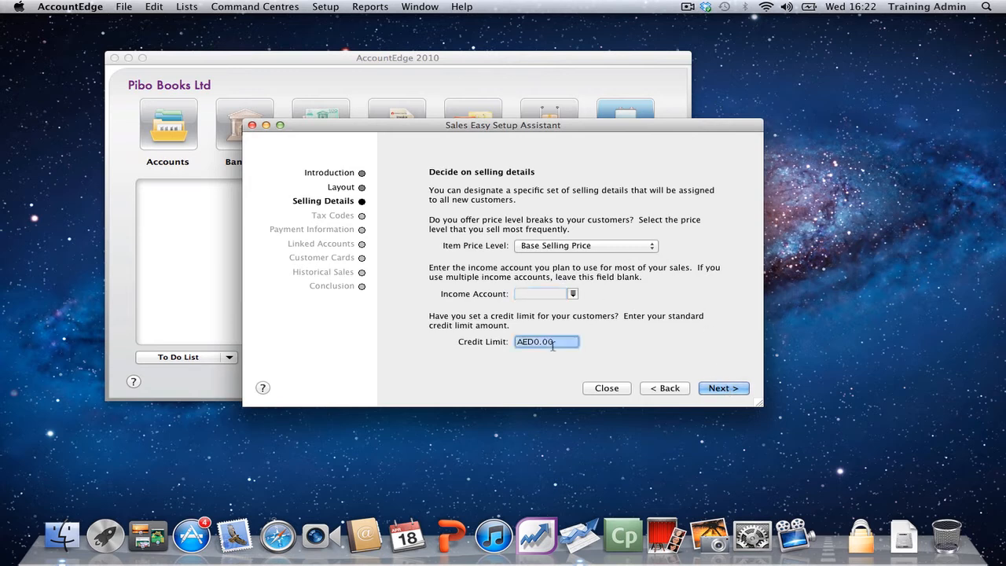
pyautogui.write('25000')
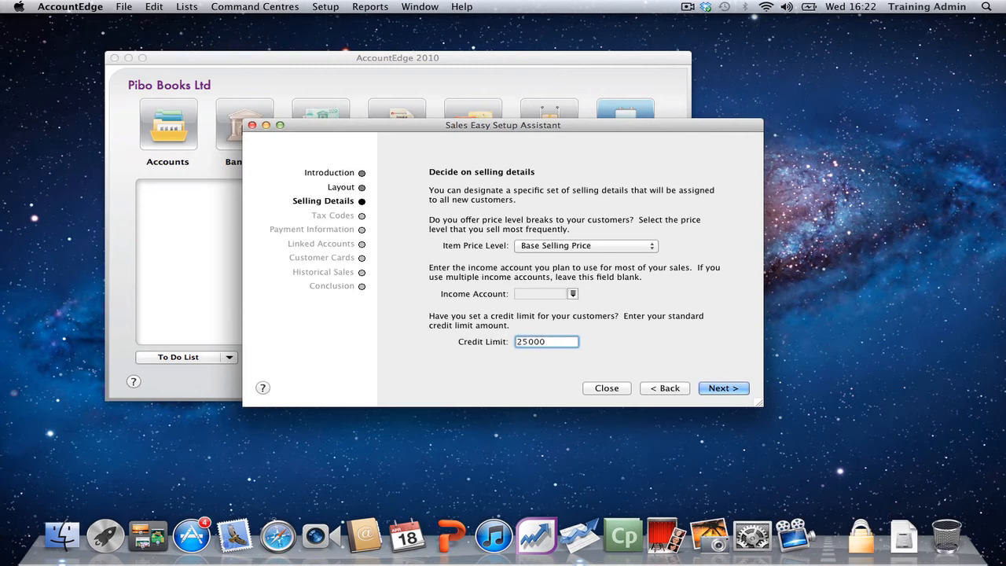
pyautogui.press('Tab')
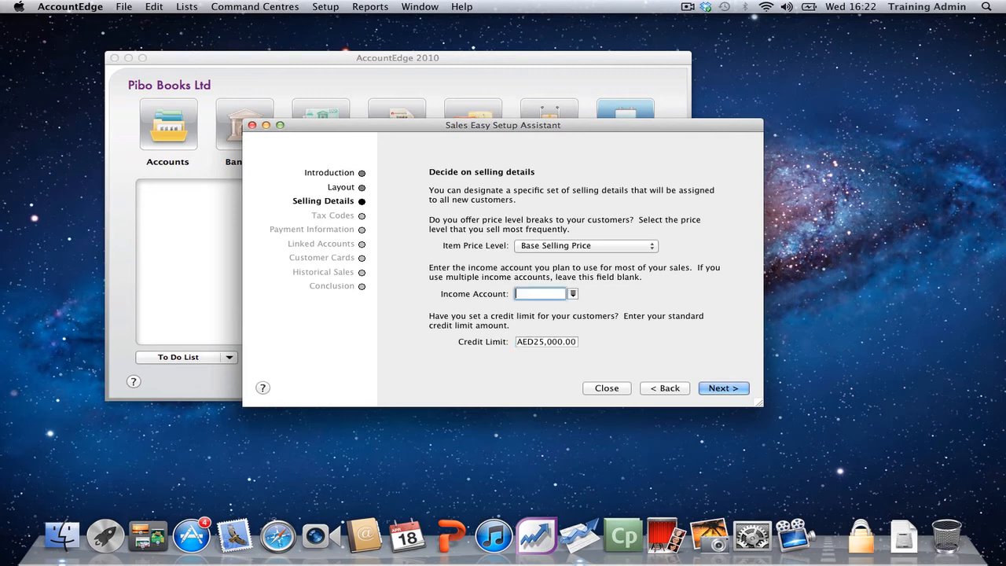
pyautogui.click(710, 388)
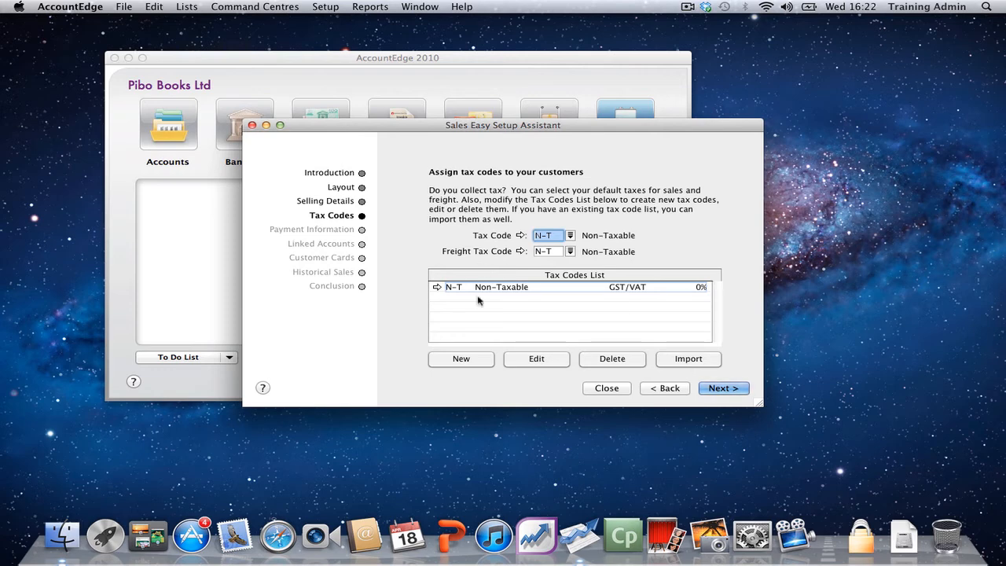
# Step: Create a GST/VAT tax code S with the description Standard VAT and a rate of 14%
pyautogui.click(472, 360)
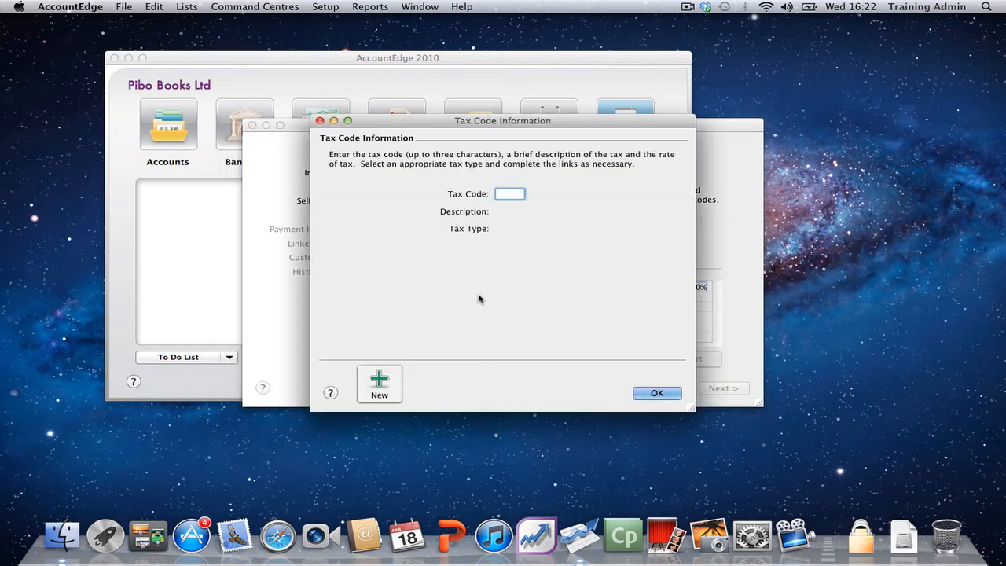
pyautogui.write('S')
pyautogui.press('Tab')
pyautogui.write('Sat')
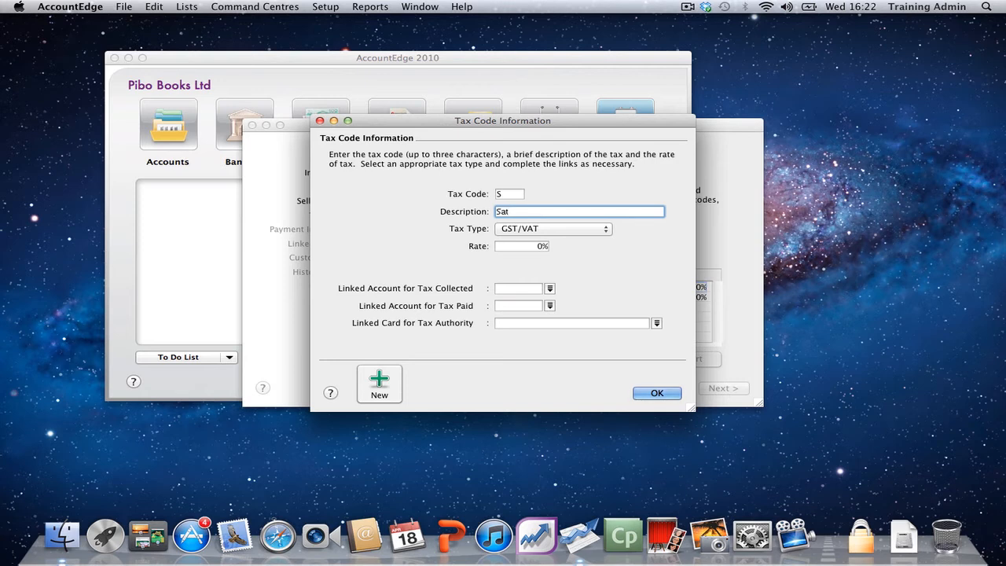
pyautogui.press('BackSpace')
pyautogui.press('BackSpace')
pyautogui.write('tandard VAT')
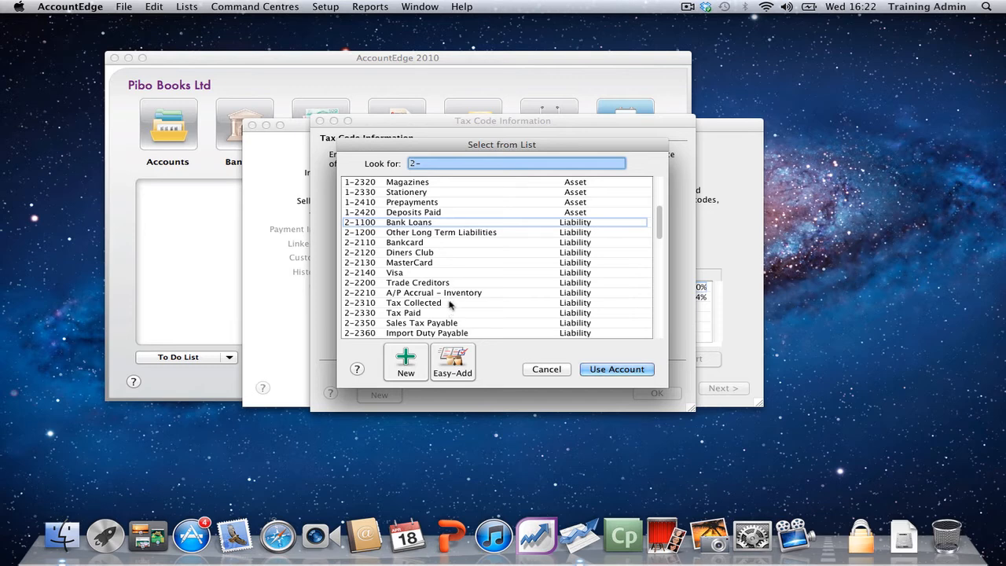
# Step: Link the Standard VAT code to 2-2310 Tax Collected and 2-2330 Tax Paid, leave the tax authority card blank and save it
pyautogui.click(450, 303)
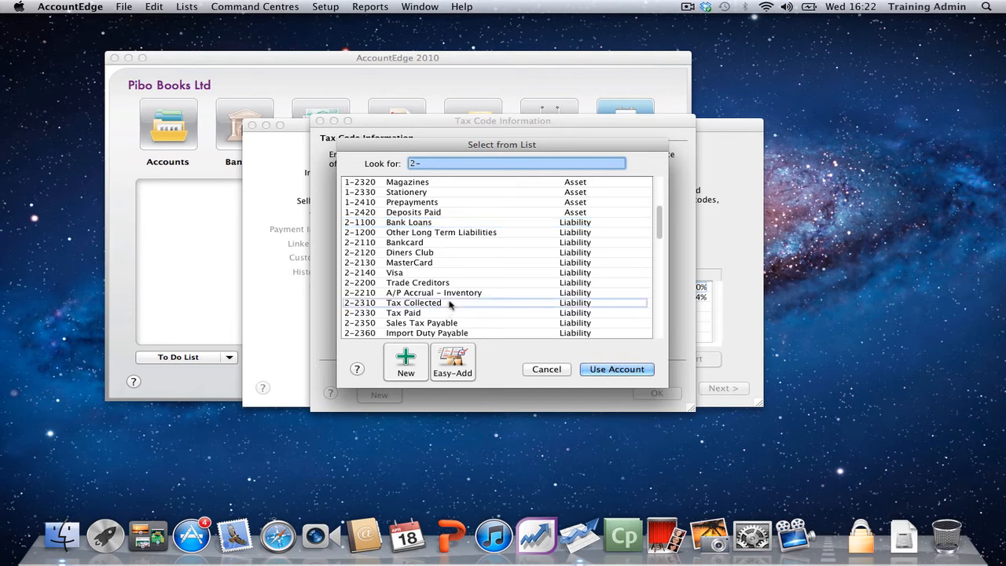
pyautogui.click(595, 368)
pyautogui.click(550, 306)
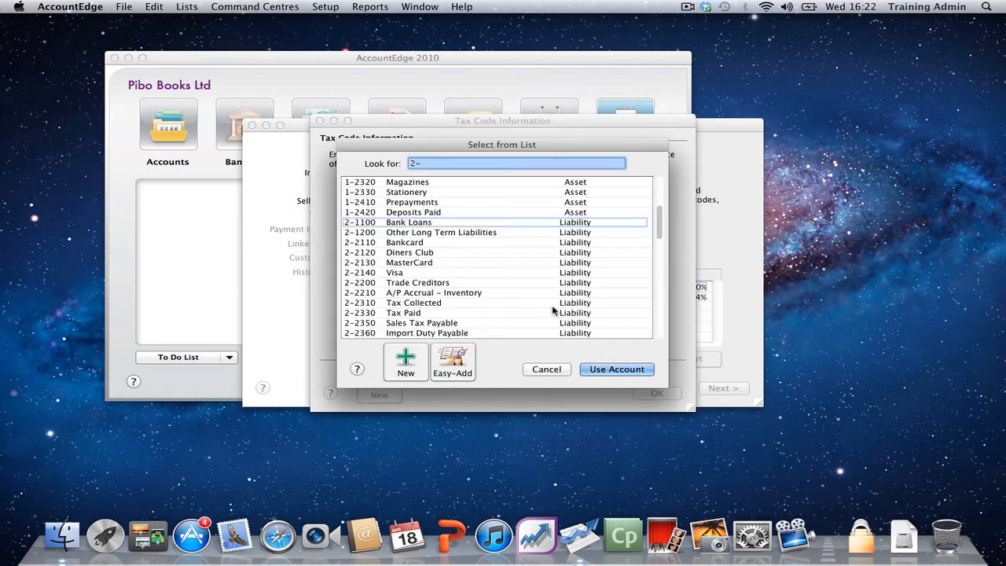
pyautogui.click(433, 314)
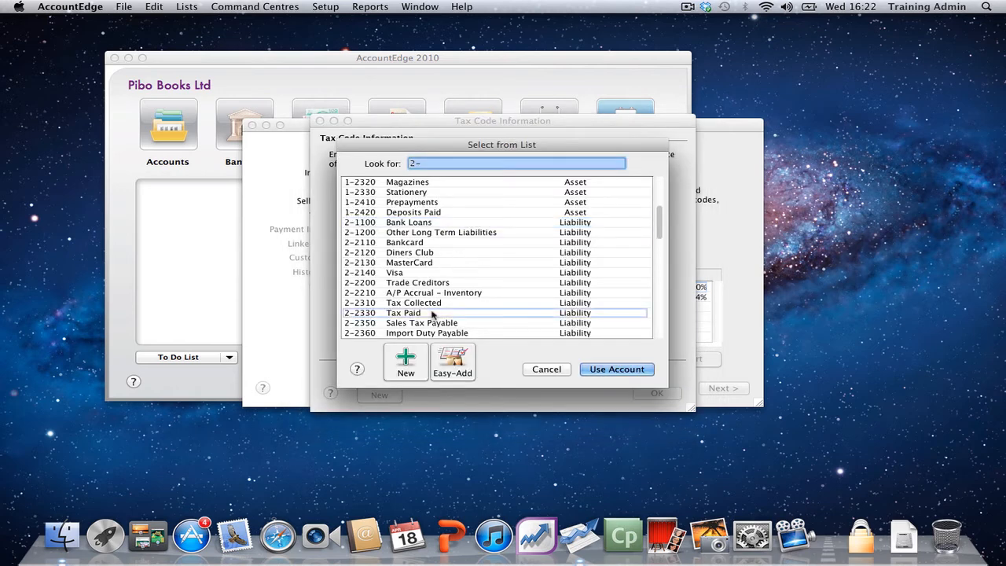
pyautogui.click(613, 369)
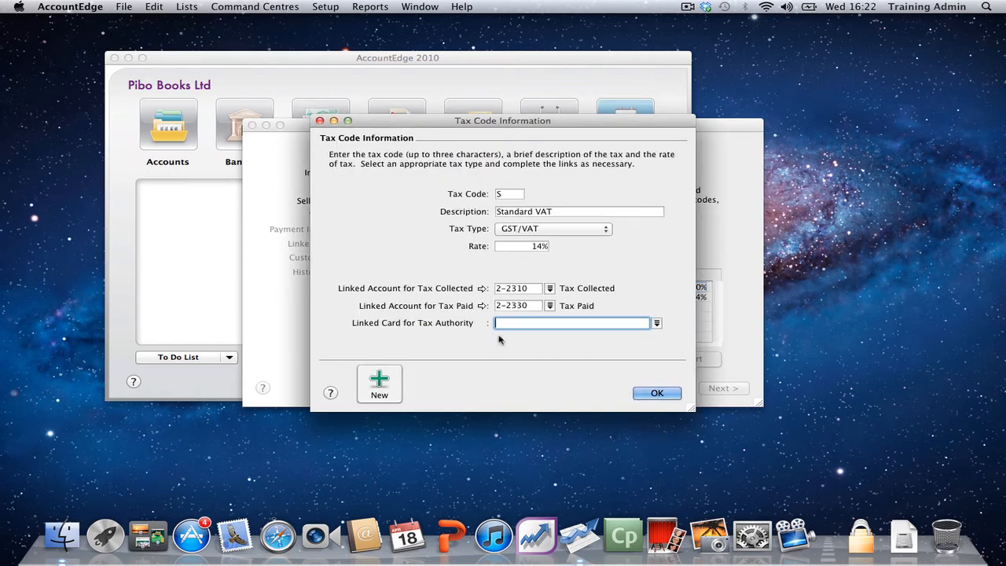
pyautogui.click(655, 393)
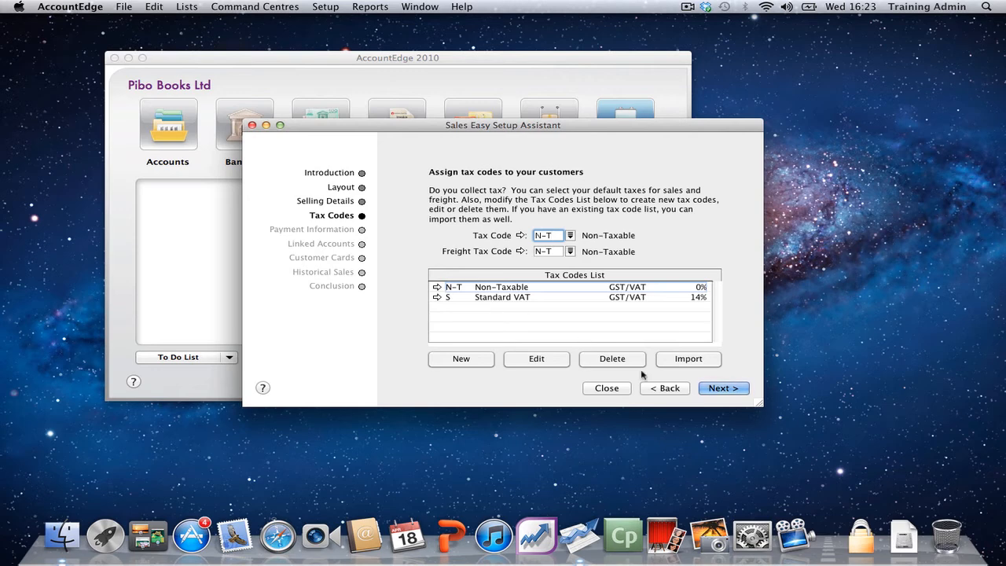
# Step: Keep the default customer tax codes, then set customer payment terms to In a Given No. of Days with 30 balance due days
pyautogui.click(723, 391)
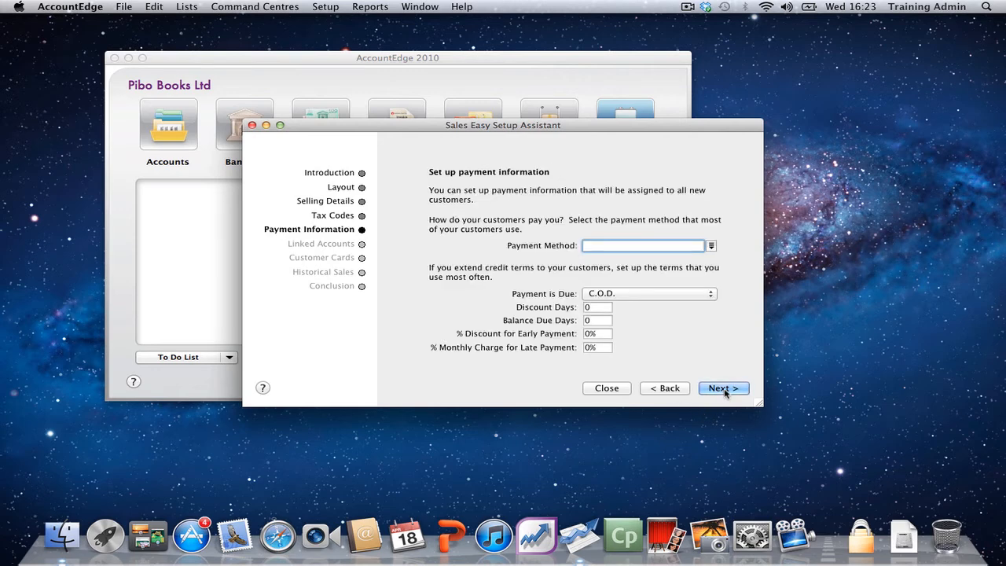
pyautogui.click(708, 295)
pyautogui.click(707, 314)
pyautogui.click(603, 321)
pyautogui.write('30')
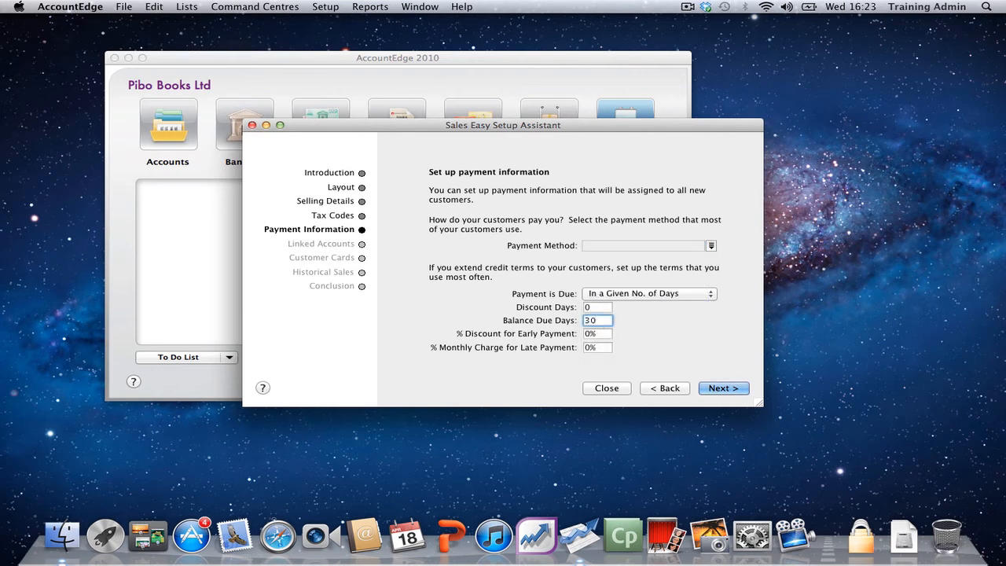
pyautogui.press('Tab')
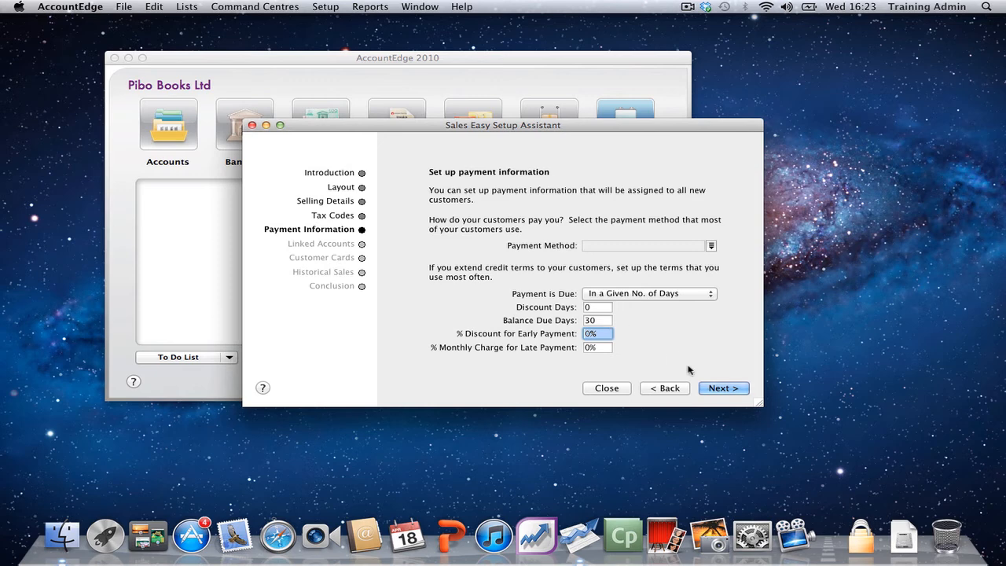
pyautogui.click(723, 388)
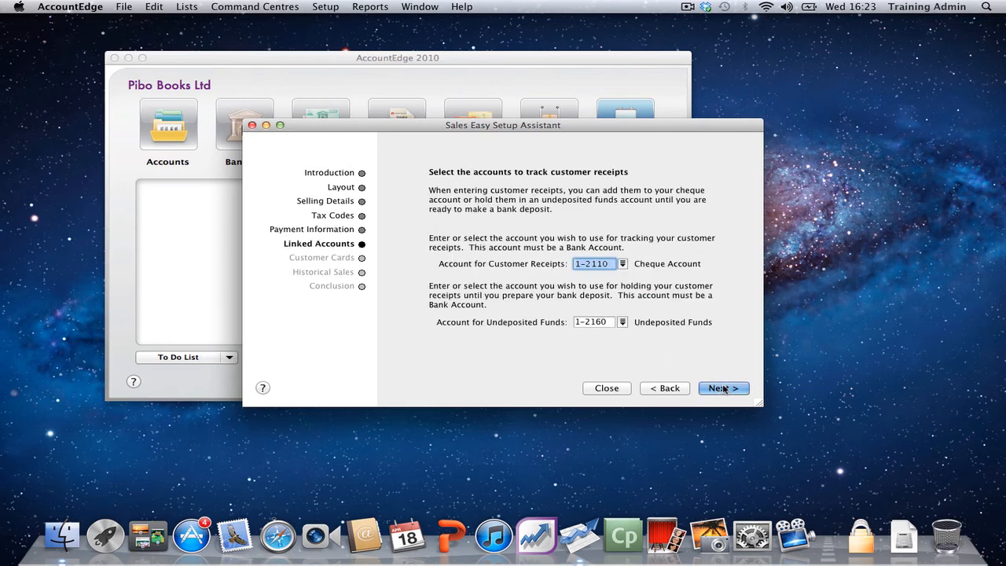
# Step: Set the account for customer receipts to 1-2111 HSBC Bank Account and continue to the customer cards
pyautogui.click(621, 265)
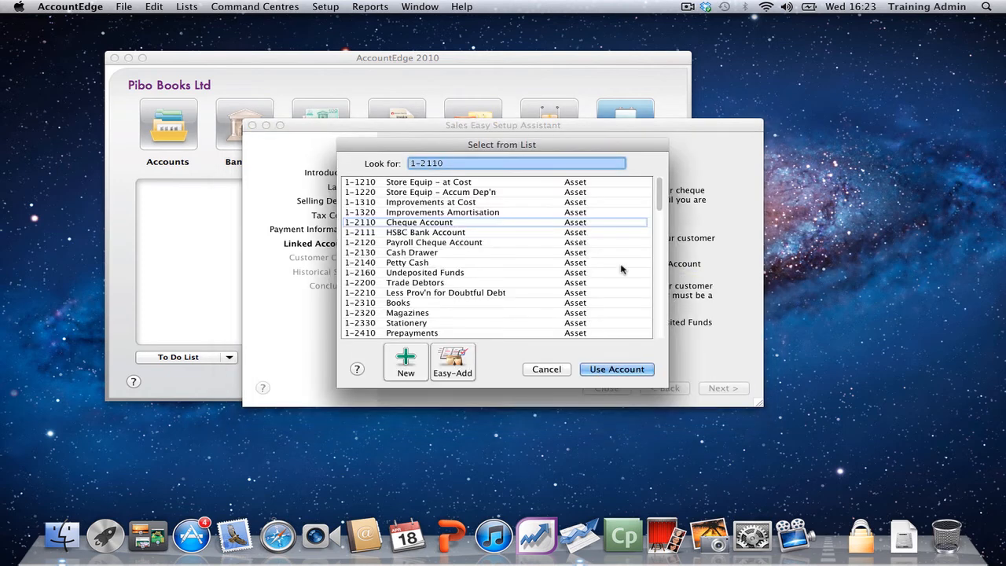
pyautogui.click(428, 234)
pyautogui.doubleClick(428, 235)
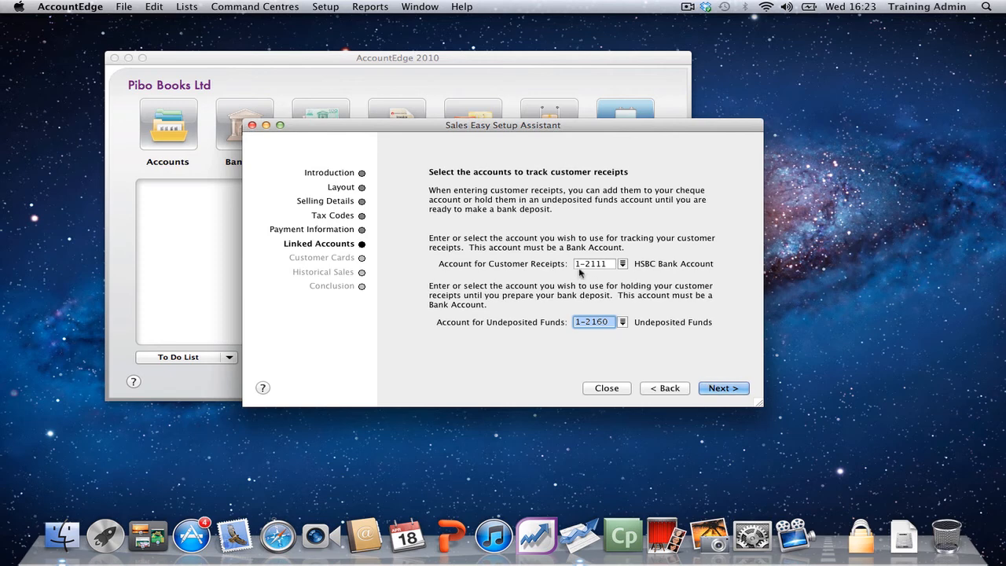
pyautogui.click(714, 389)
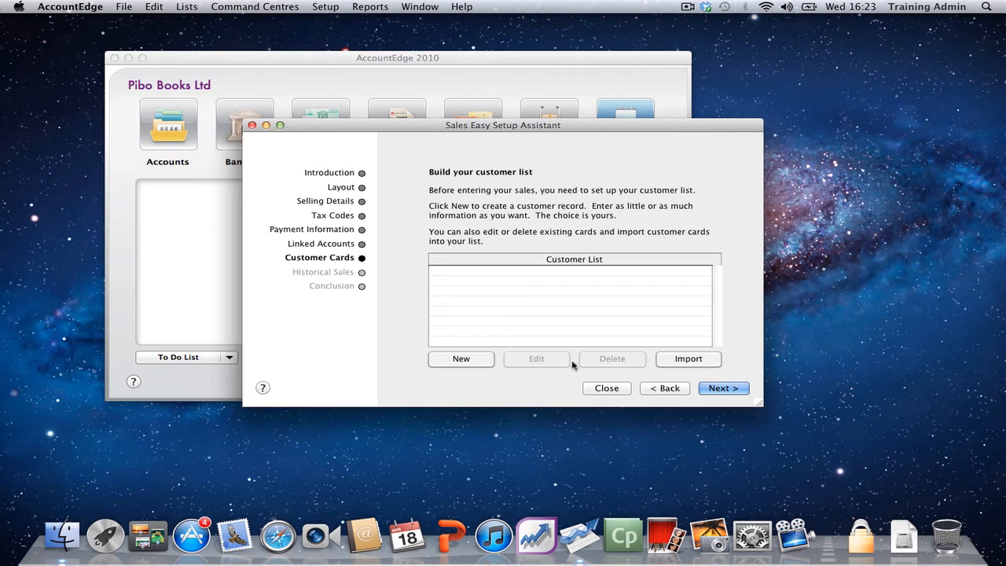
# Step: Skip the customer cards and historical sales, finish the Sales assistant and continue to the Purchases assistant
pyautogui.click(727, 390)
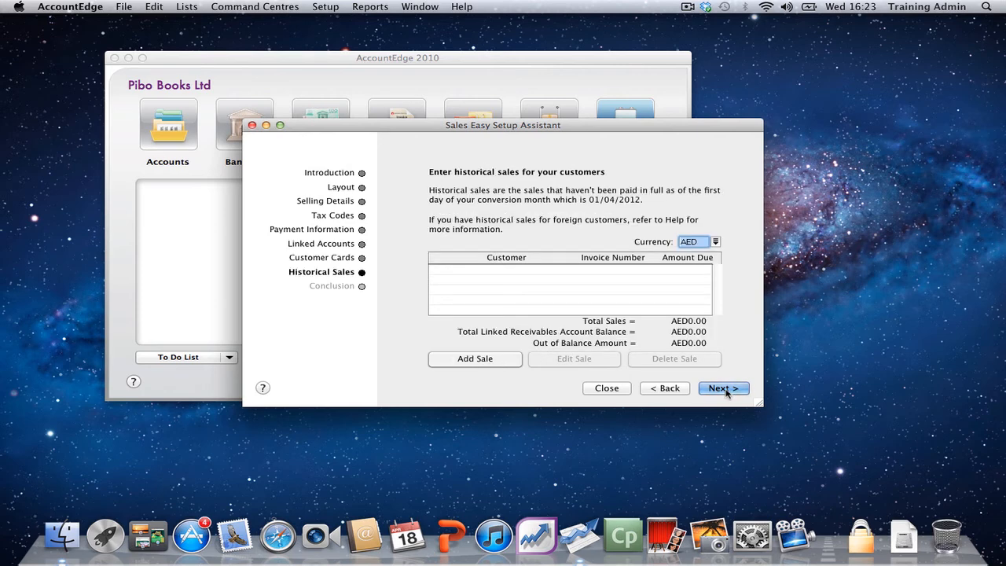
pyautogui.click(726, 390)
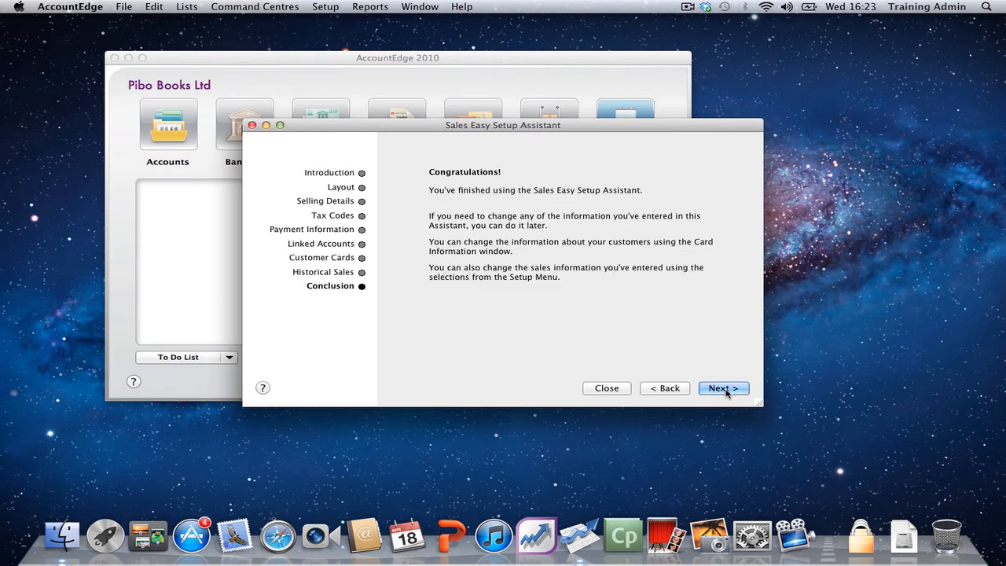
pyautogui.click(724, 389)
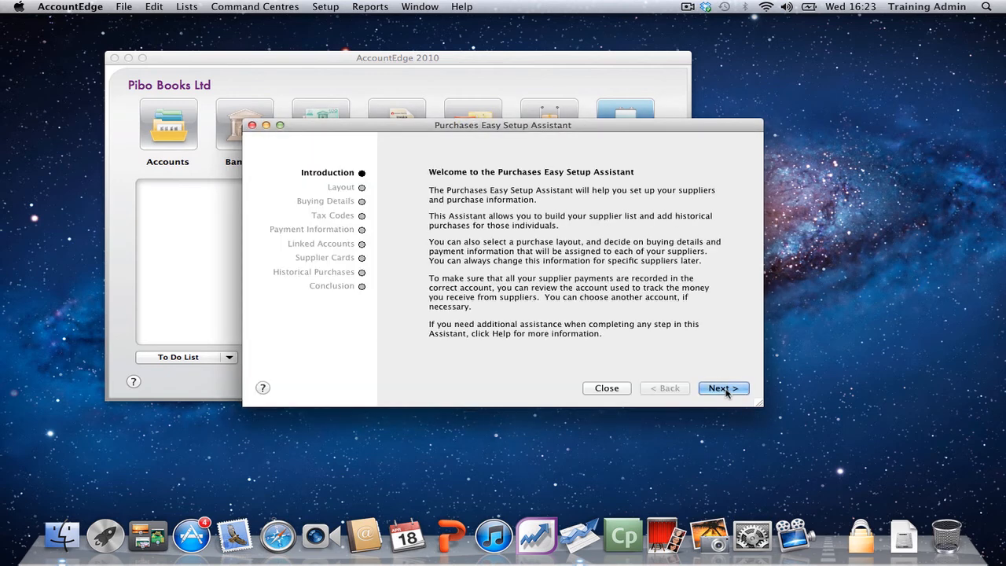
# Step: Accept the Service purchase layout and the default buying details, tax codes and C.O.D. payment terms, continuing to the linked accounts
pyautogui.click(726, 389)
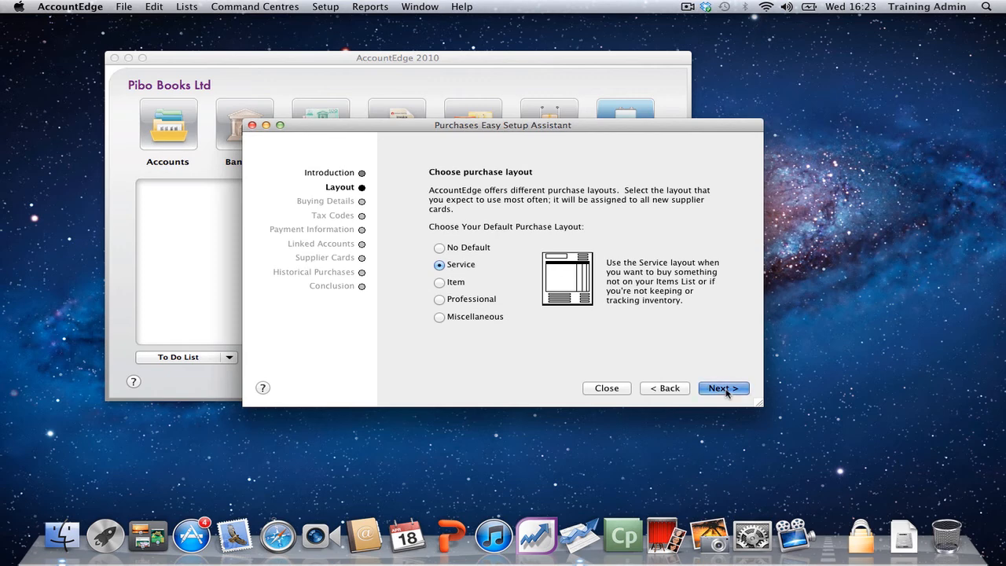
pyautogui.click(724, 389)
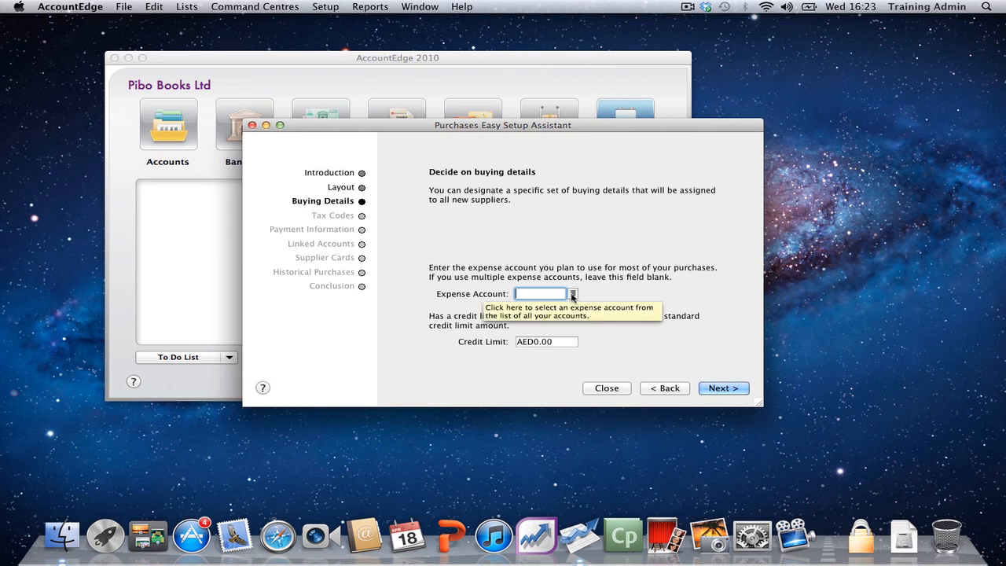
pyautogui.click(710, 389)
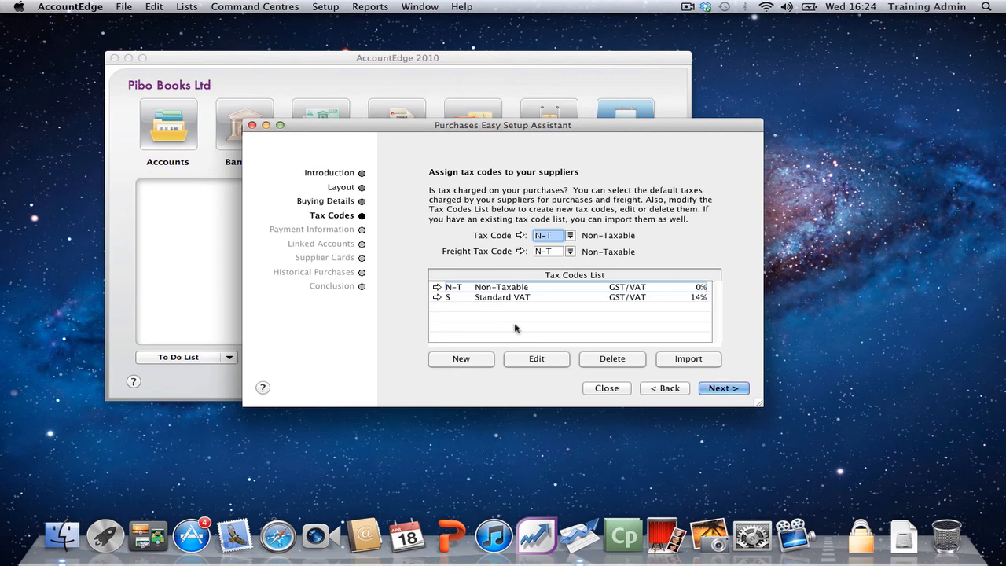
pyautogui.click(713, 391)
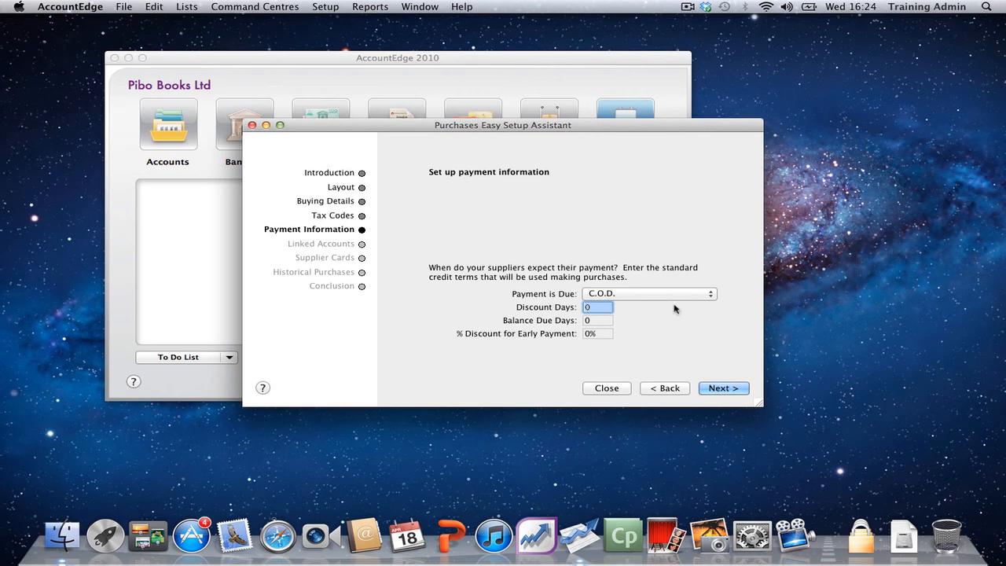
pyautogui.click(721, 388)
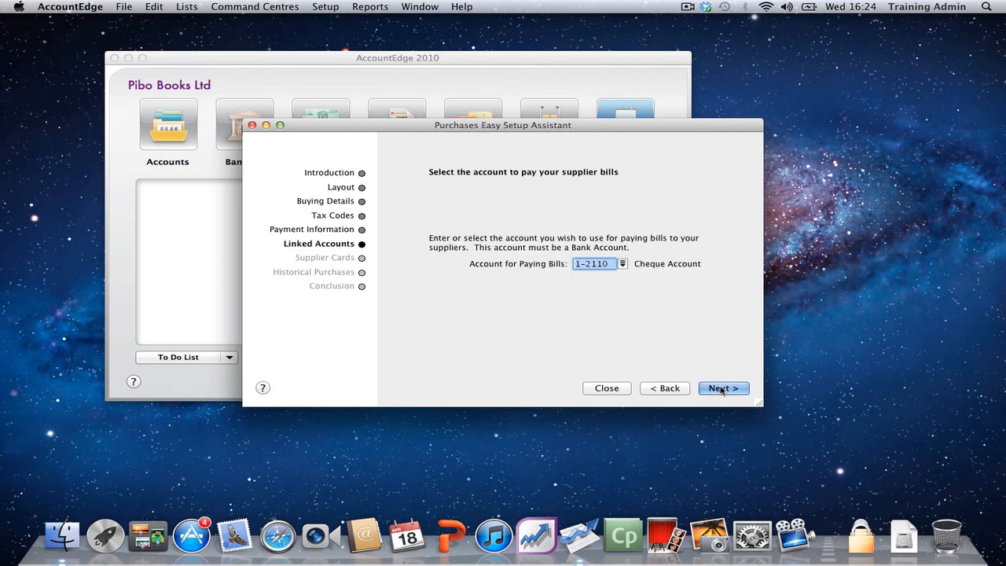
# Step: Set the account for paying supplier bills to 1-2111 HSBC Bank Account and continue to the supplier cards
pyautogui.click(622, 264)
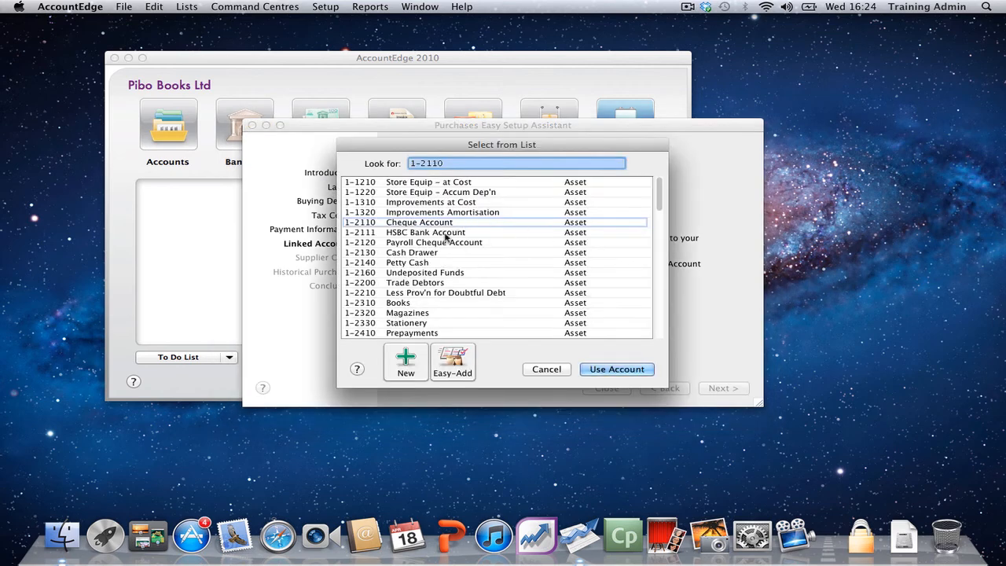
pyautogui.doubleClick(463, 233)
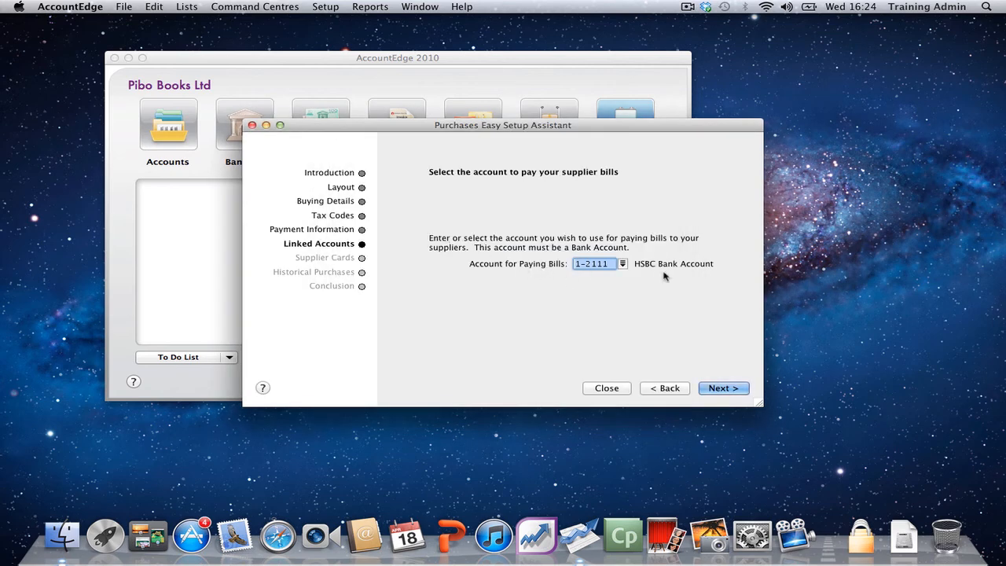
pyautogui.click(711, 390)
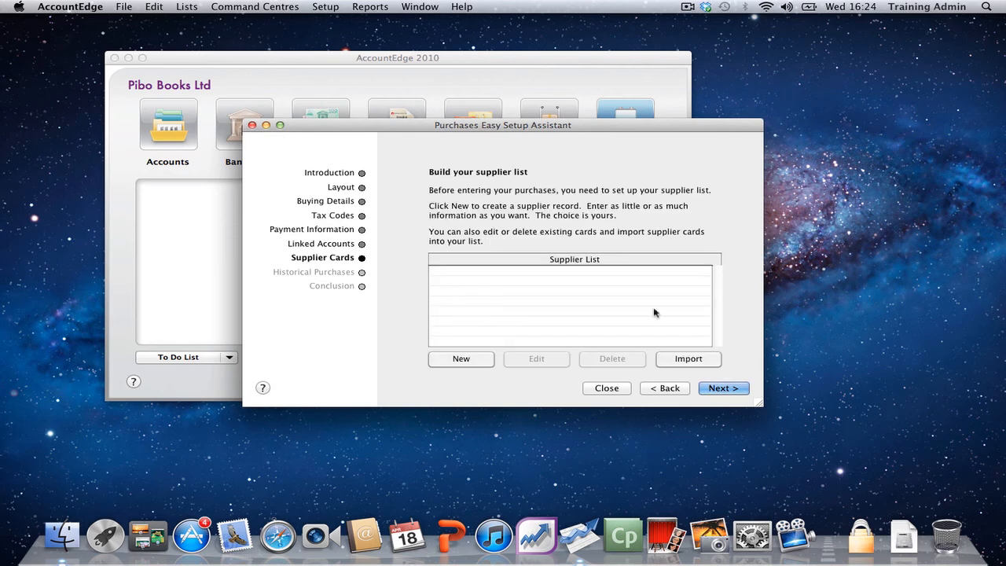
# Step: Skip the supplier cards and historical purchases, then finish and close the Purchases assistant
pyautogui.click(713, 390)
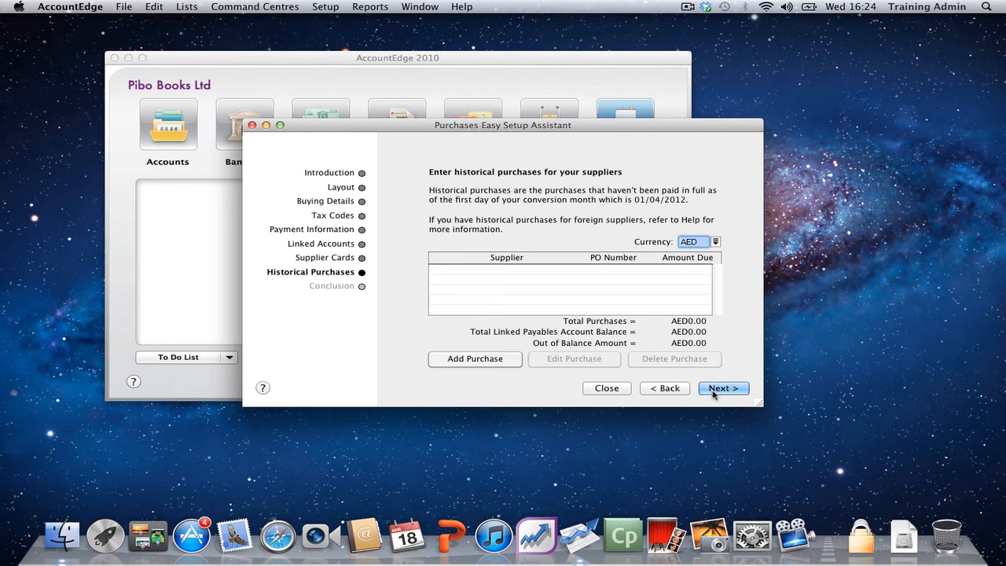
pyautogui.click(714, 390)
pyautogui.click(606, 389)
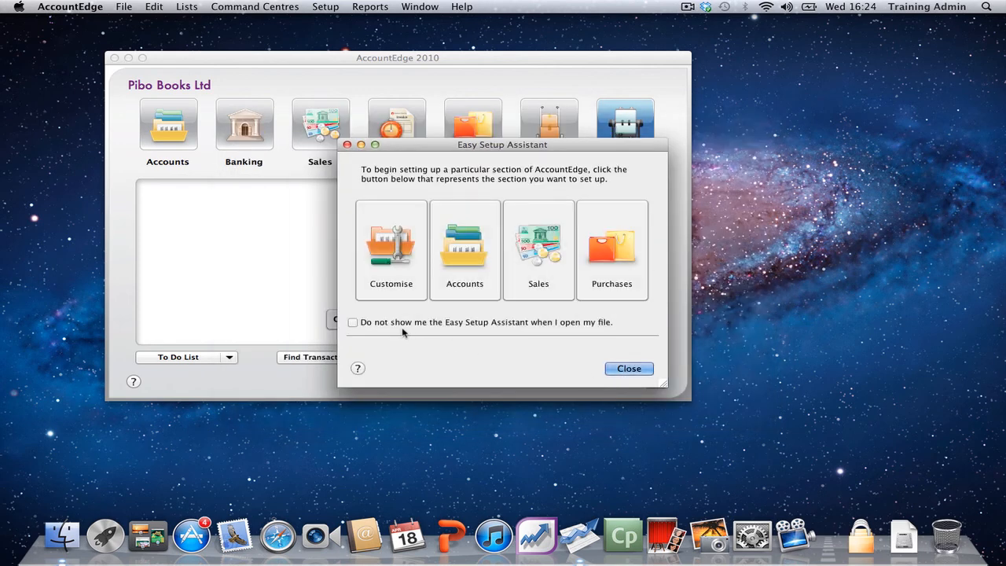
# Step: Stop the Easy Setup Assistant from showing when the file opens, and close it
pyautogui.click(387, 327)
pyautogui.click(626, 369)
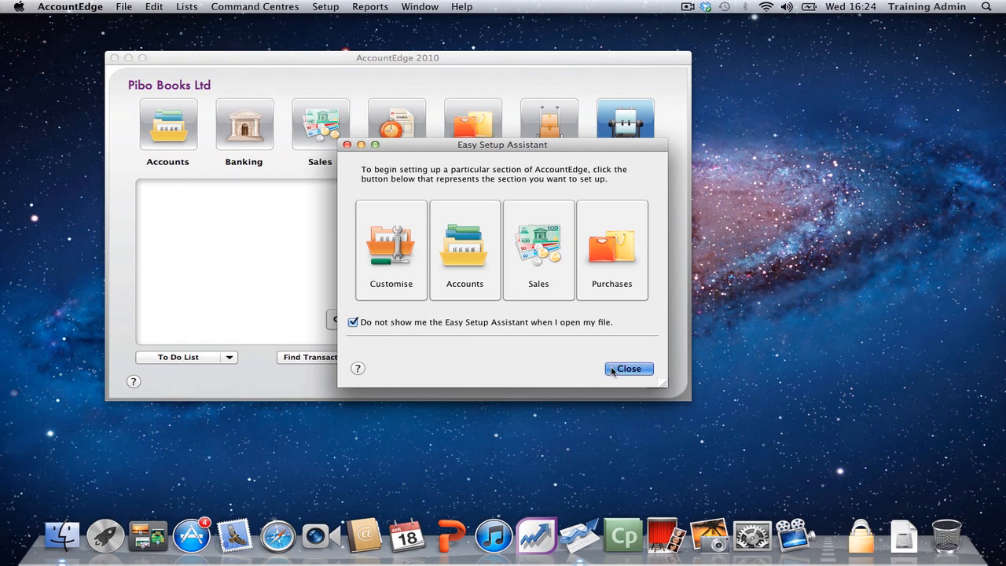